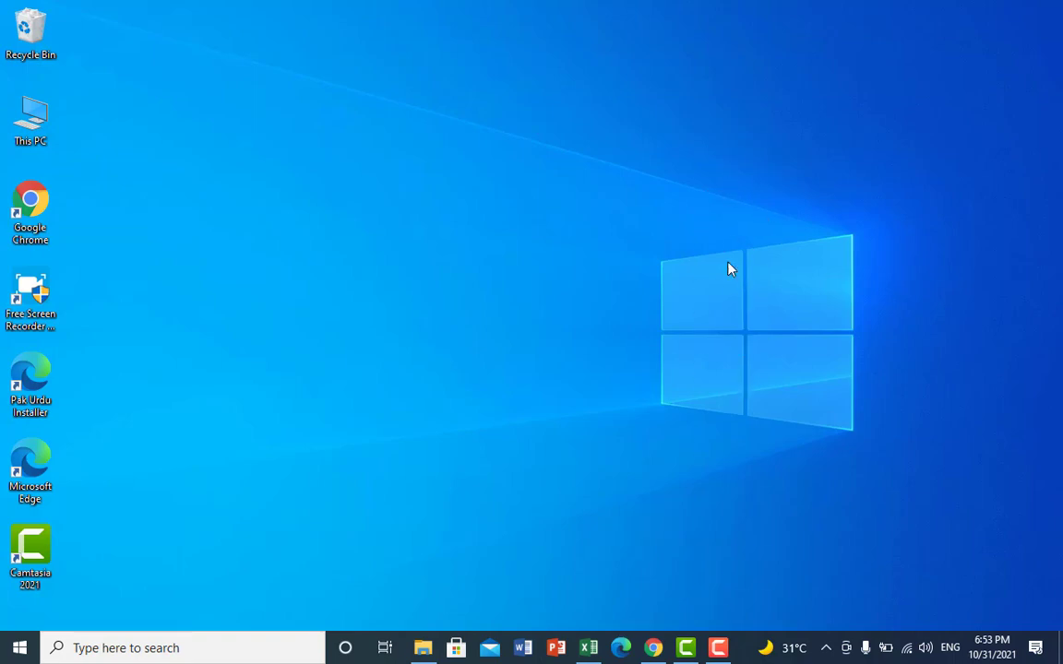
- Switch to the exsersize workbook in Excel and start a COUNTIFS formula in cell B3 beside List 1
{"action": "left_click", "coordinate": [596, 651]}
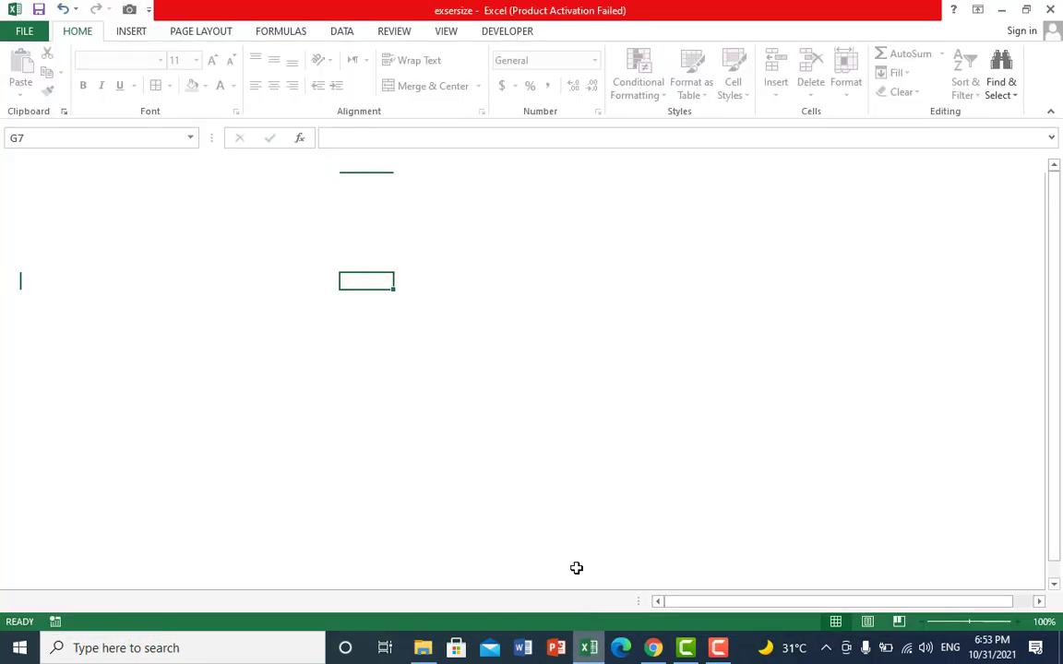
{"action": "left_click", "coordinate": [457, 319]}
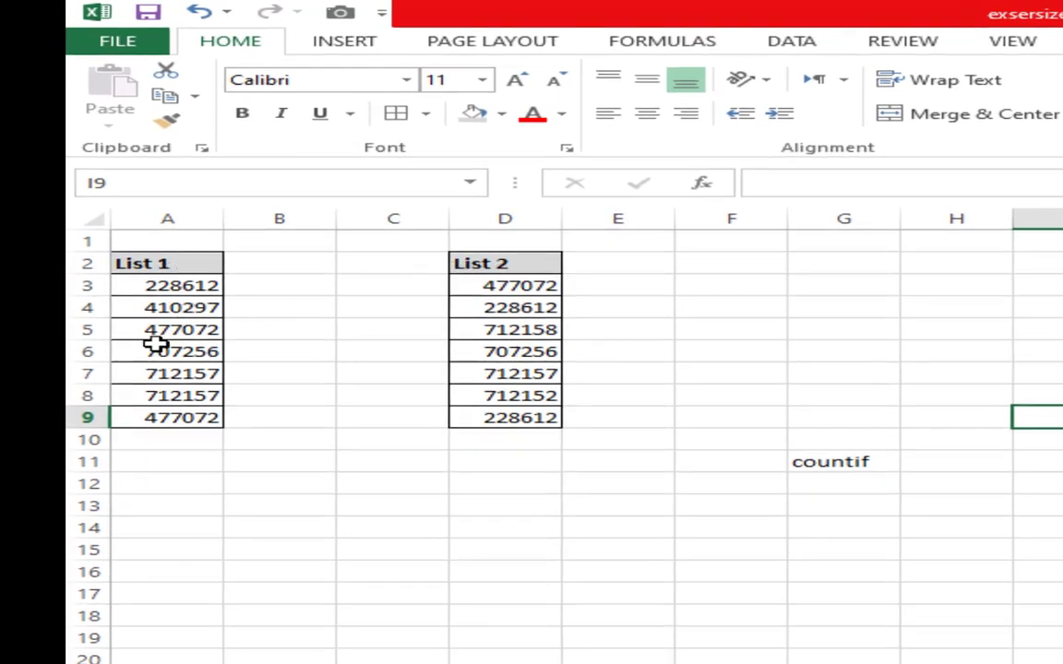
{"action": "left_click", "coordinate": [284, 285]}
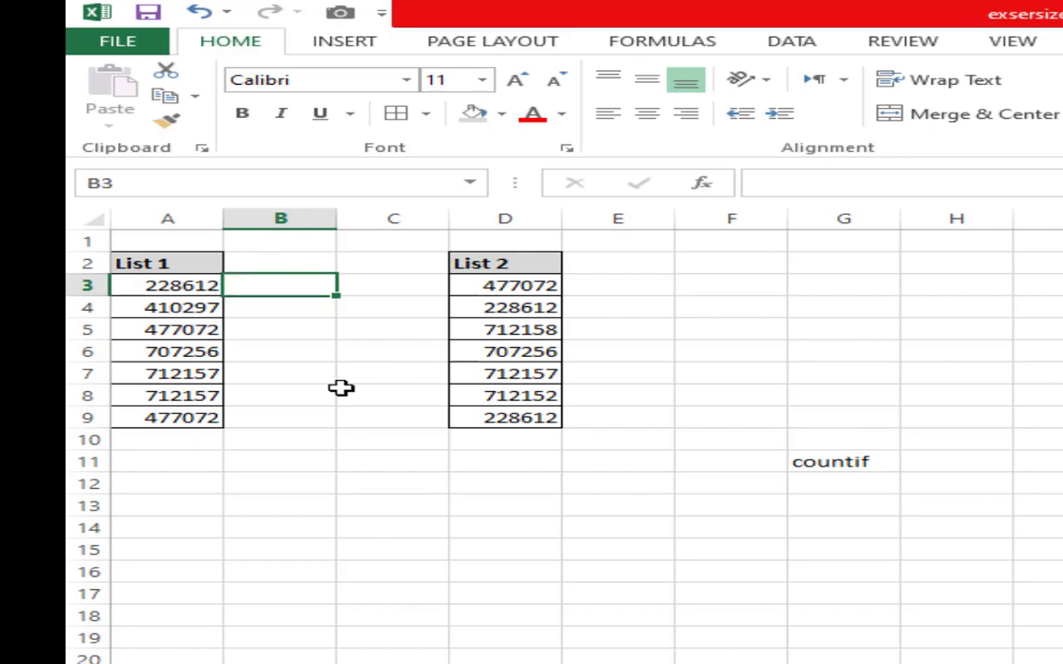
{"action": "type", "text": "=cou"}
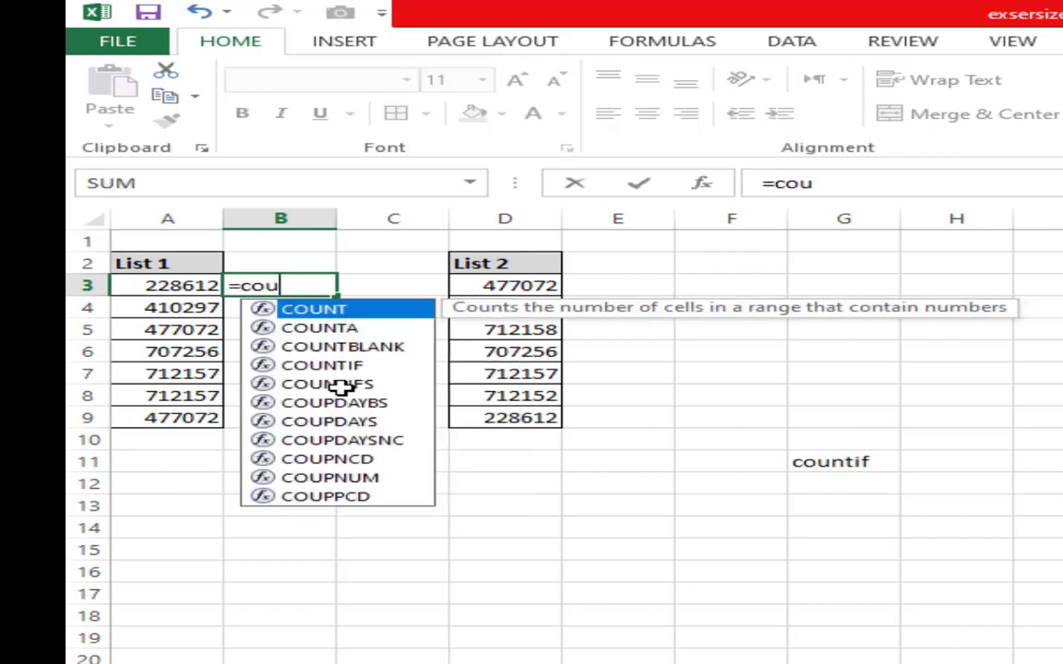
{"action": "type", "text": "nif"}
{"action": "key", "text": "BackSpace"}
{"action": "key", "text": "BackSpace"}
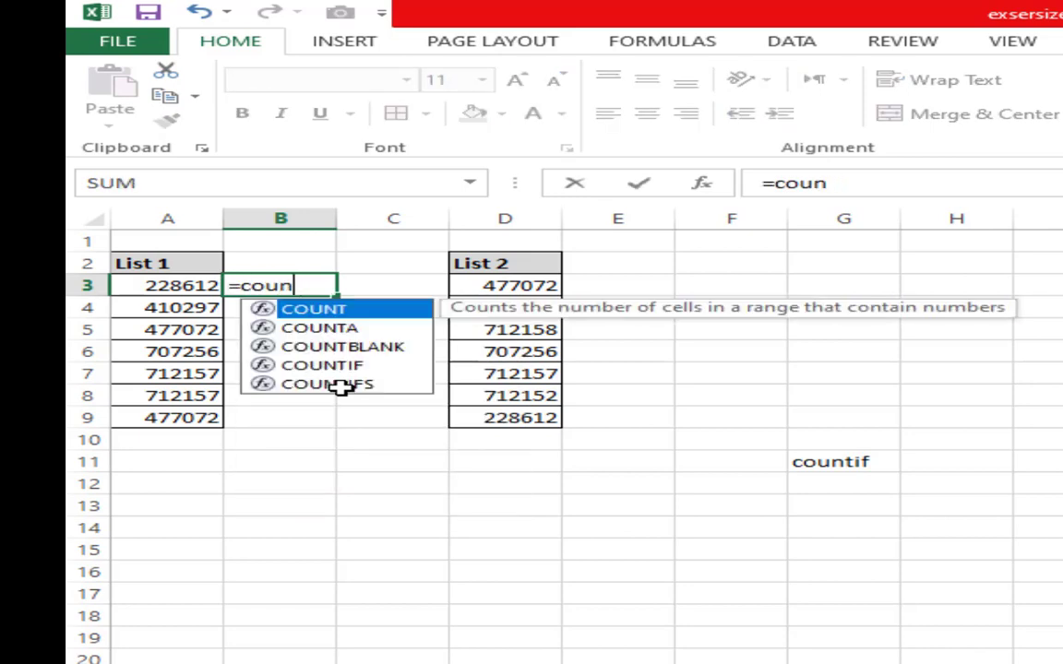
{"action": "type", "text": "tif"}
{"action": "key", "text": "Tab"}
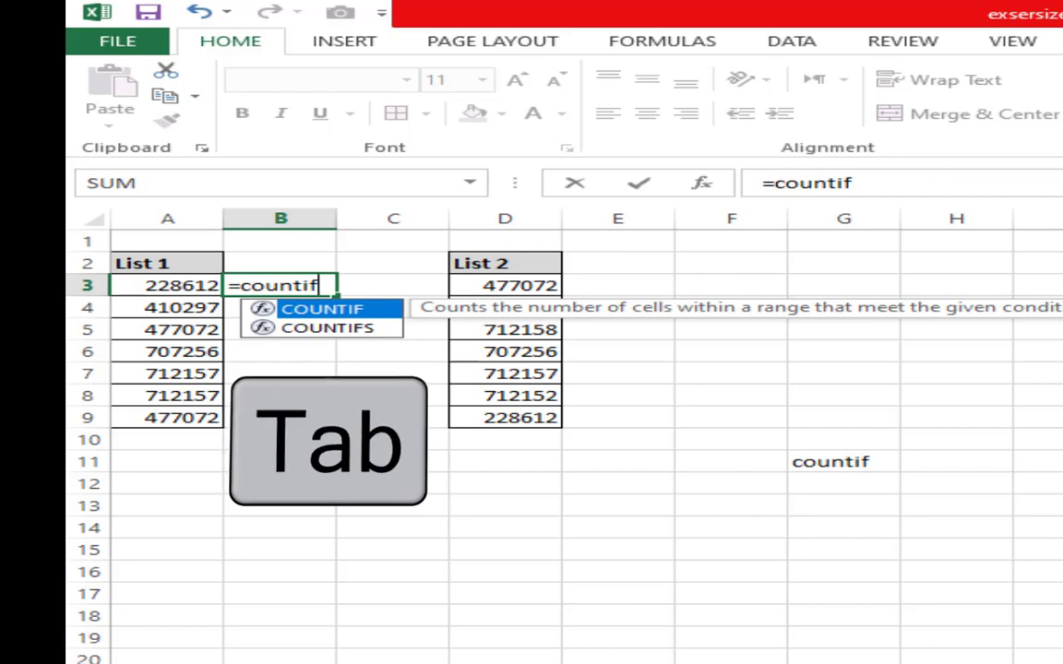
{"action": "type", "text": "s"}
{"action": "key", "text": "Tab"}
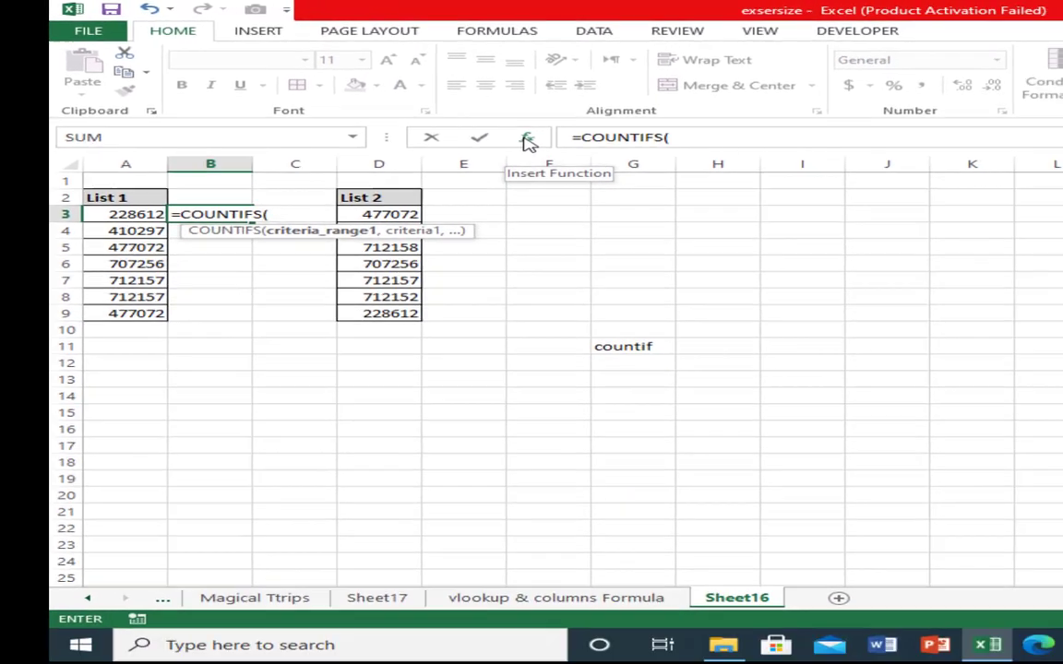
- Bring up the function arguments for the COUNTIFS formula in B3 and set Criteria1 to A3
{"action": "left_click", "coordinate": [528, 140]}
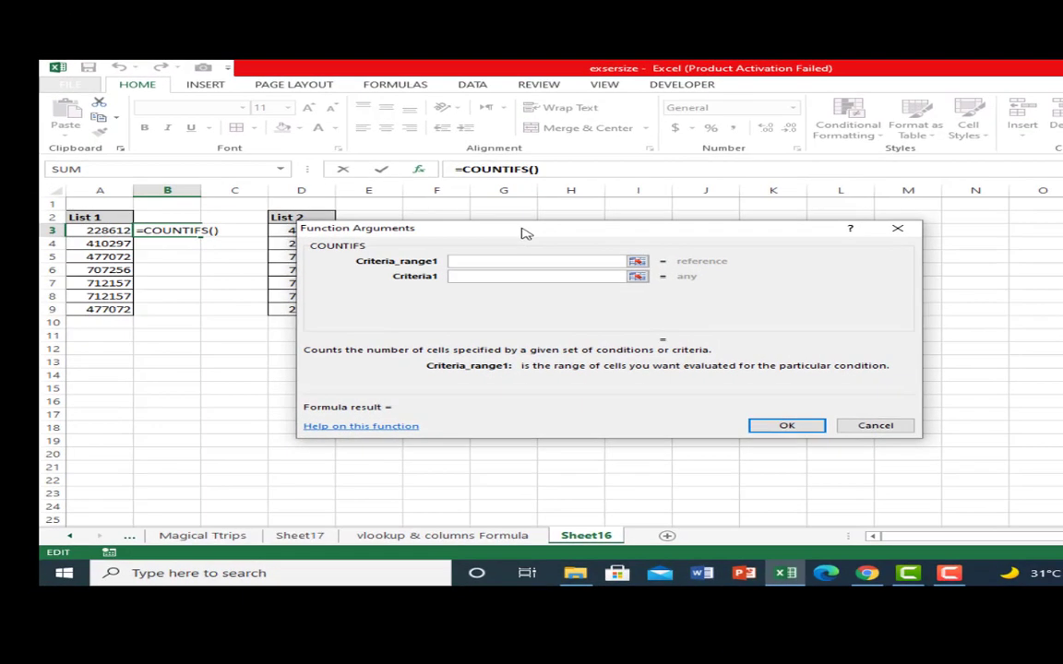
{"action": "left_click_drag", "start_coordinate": [576, 241], "coordinate": [578, 196]}
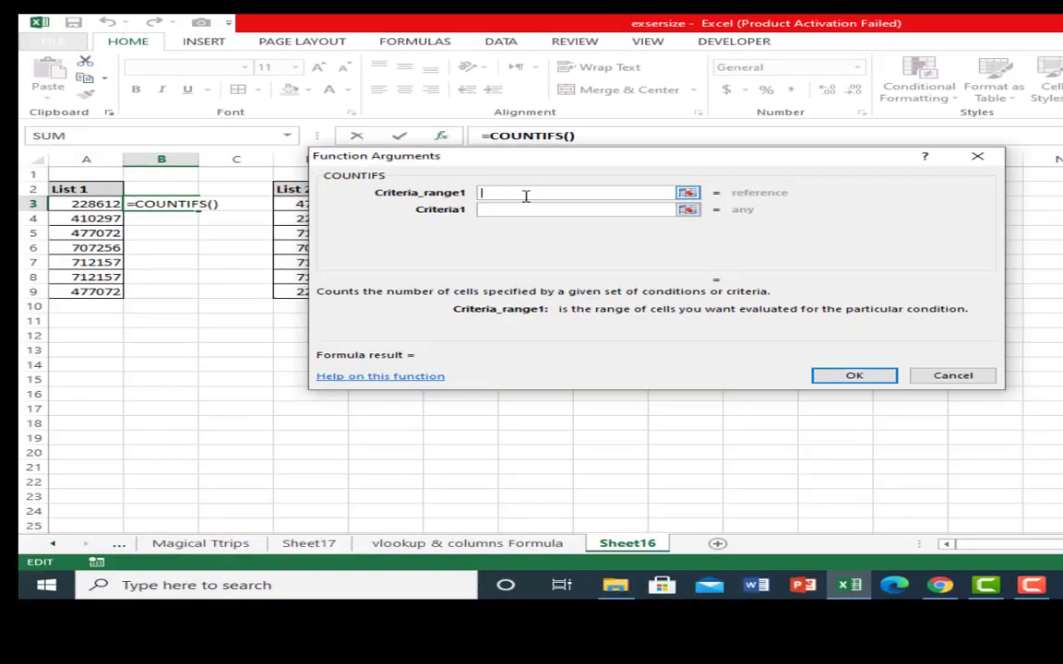
{"action": "left_click", "coordinate": [489, 239]}
{"action": "left_click", "coordinate": [506, 211]}
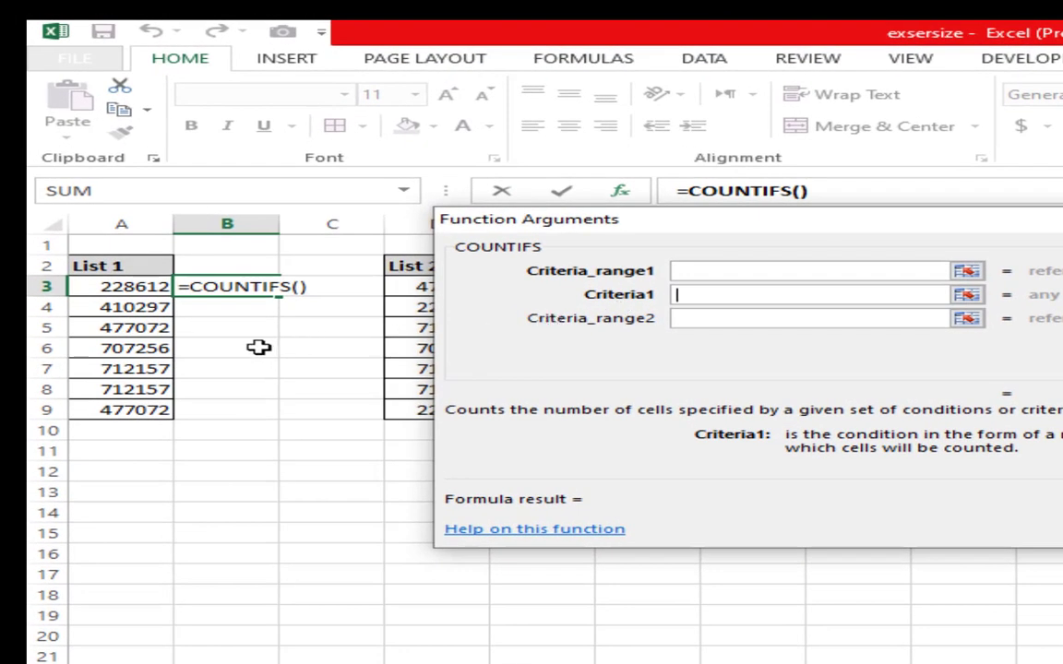
{"action": "left_click", "coordinate": [135, 286]}
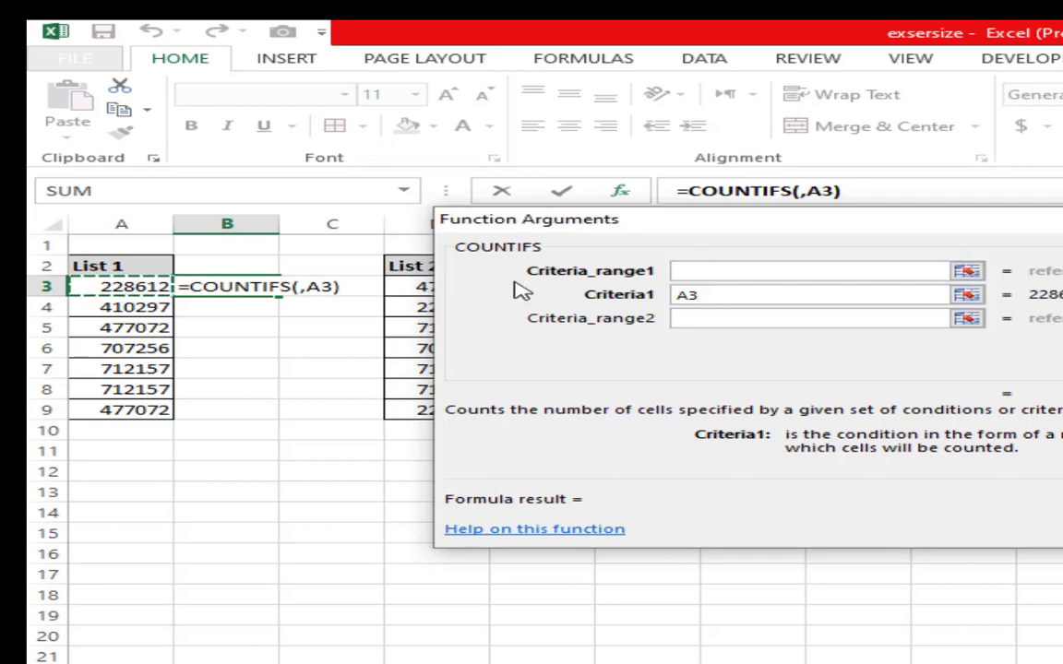
- Set Criteria_range1 to the absolute List 1 range $A$3:$A$9 and confirm the COUNTIFS formula
{"action": "left_click", "coordinate": [728, 269]}
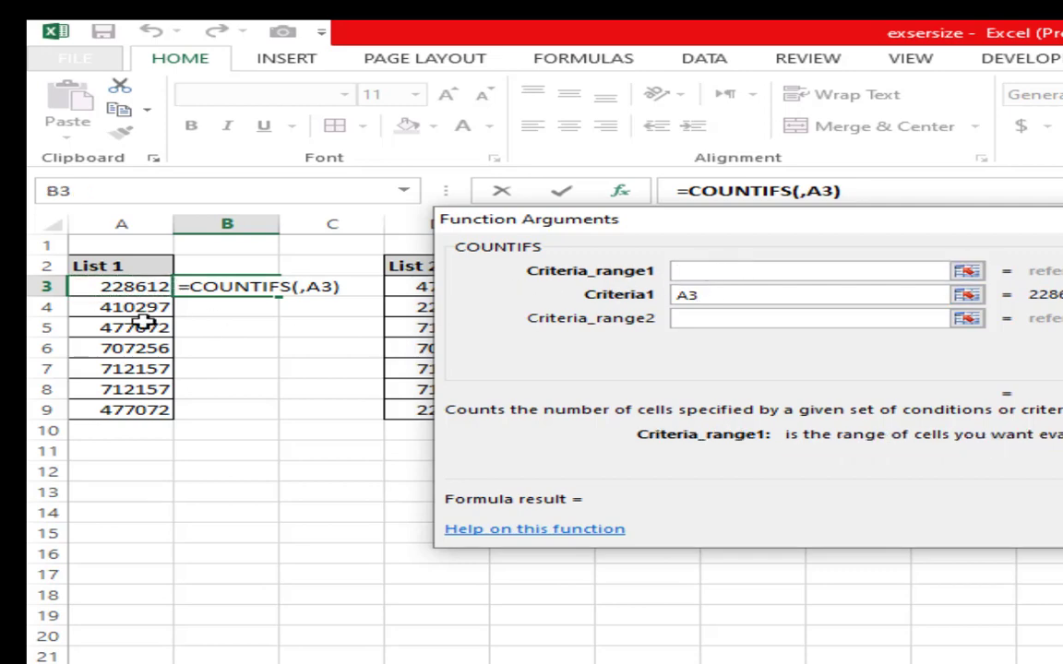
{"action": "left_click_drag", "start_coordinate": [97, 289], "coordinate": [118, 416]}
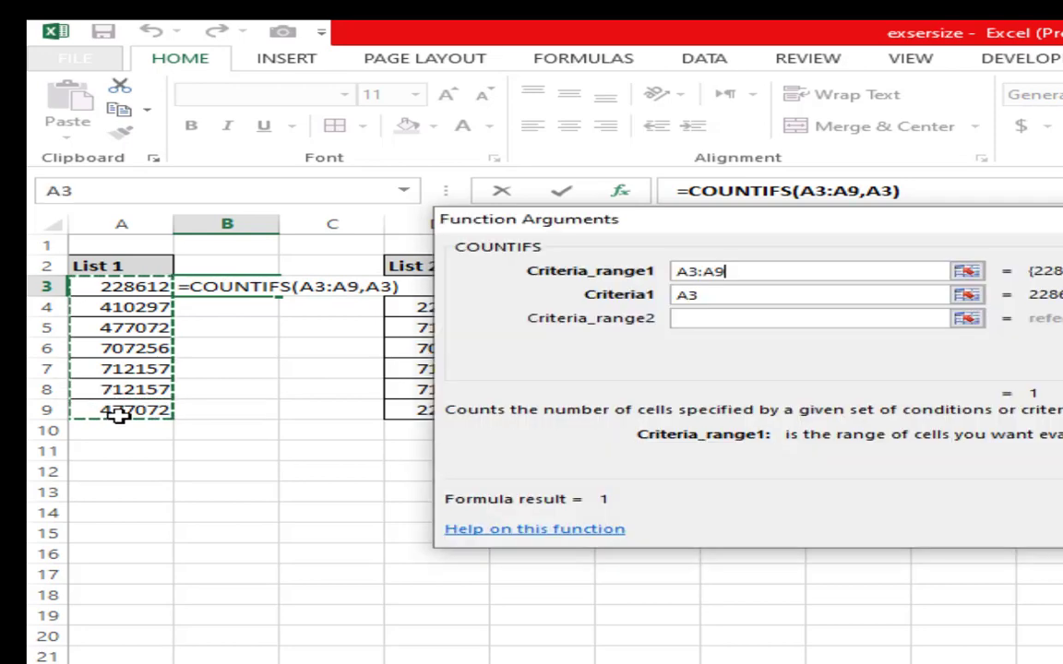
{"action": "left_click", "coordinate": [716, 297]}
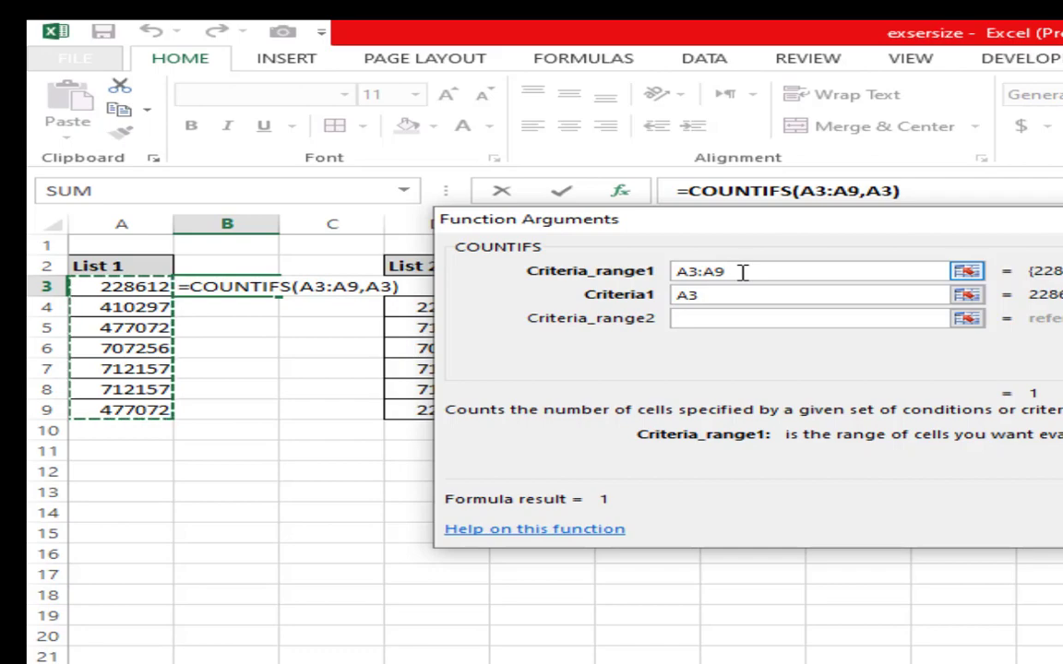
{"action": "key", "text": "F4"}
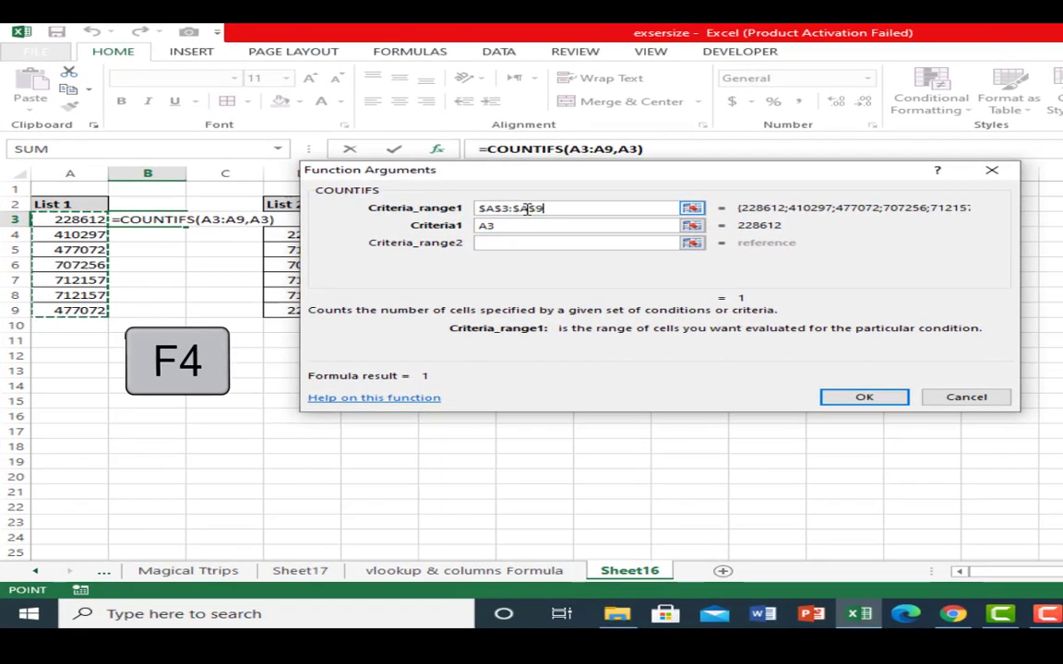
{"action": "left_click", "coordinate": [850, 398]}
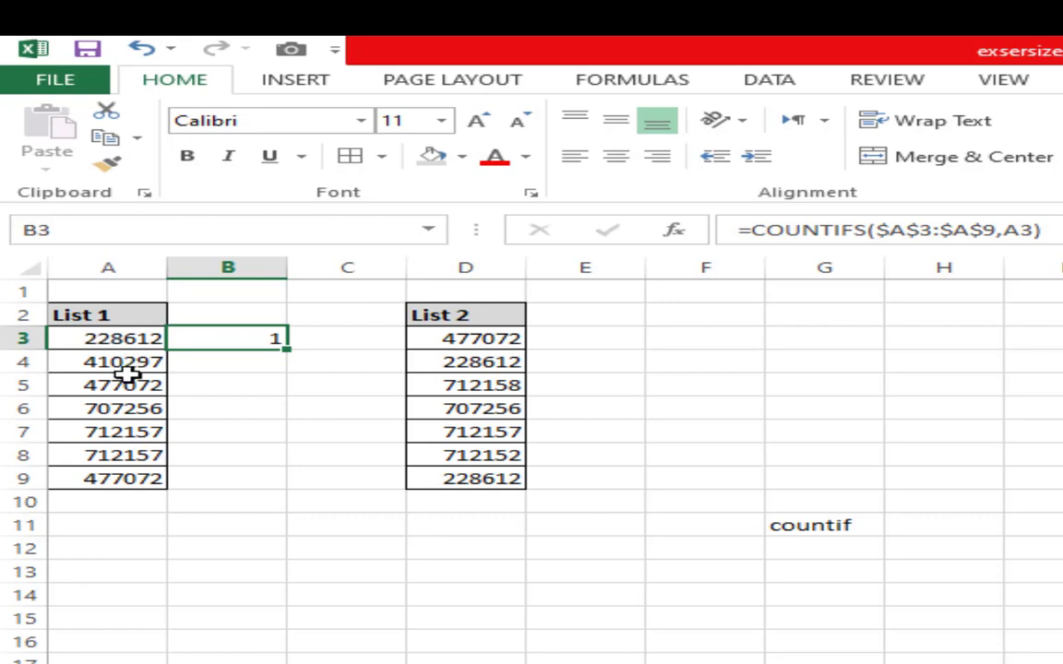
- Fill the COUNTIFS formula from B3 down to B9 and check the copied results against List 1
{"action": "double_click", "coordinate": [282, 351]}
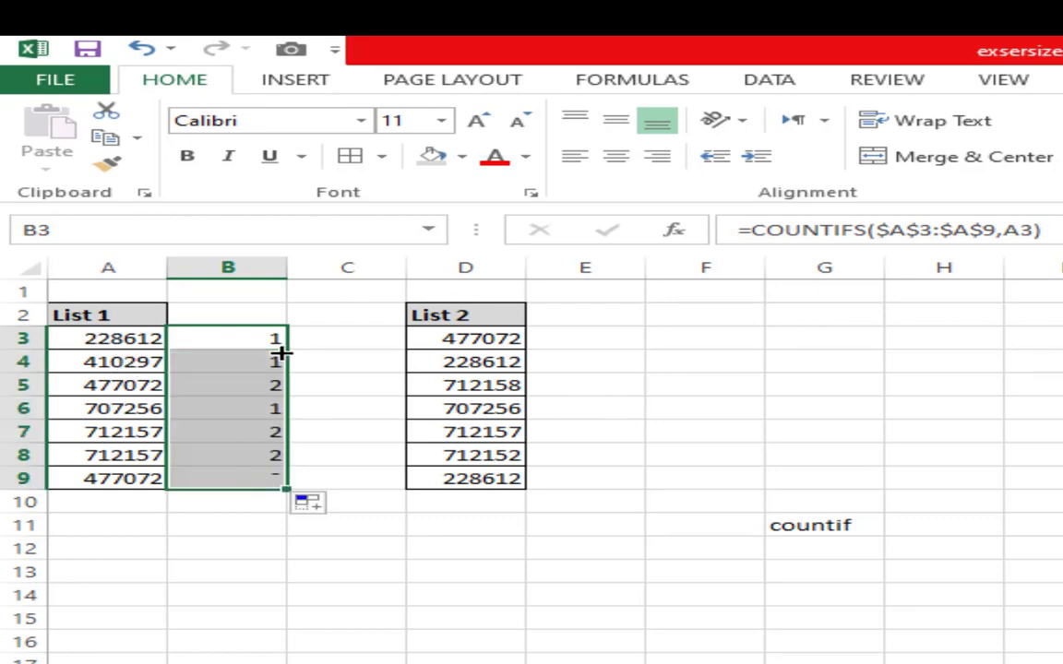
{"action": "left_click", "coordinate": [184, 518]}
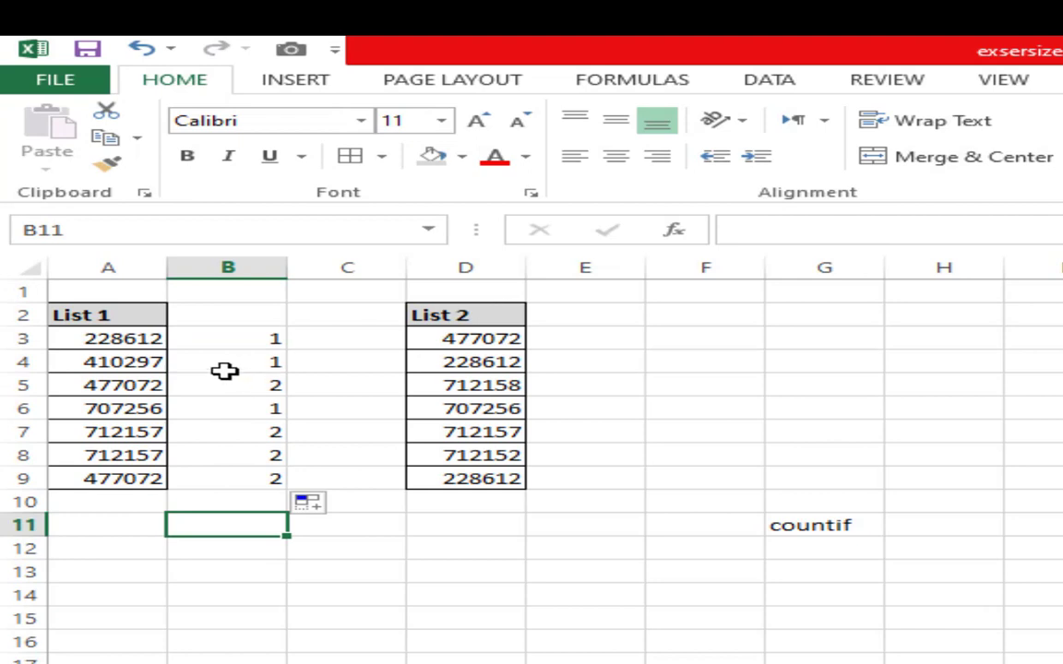
{"action": "left_click", "coordinate": [127, 366]}
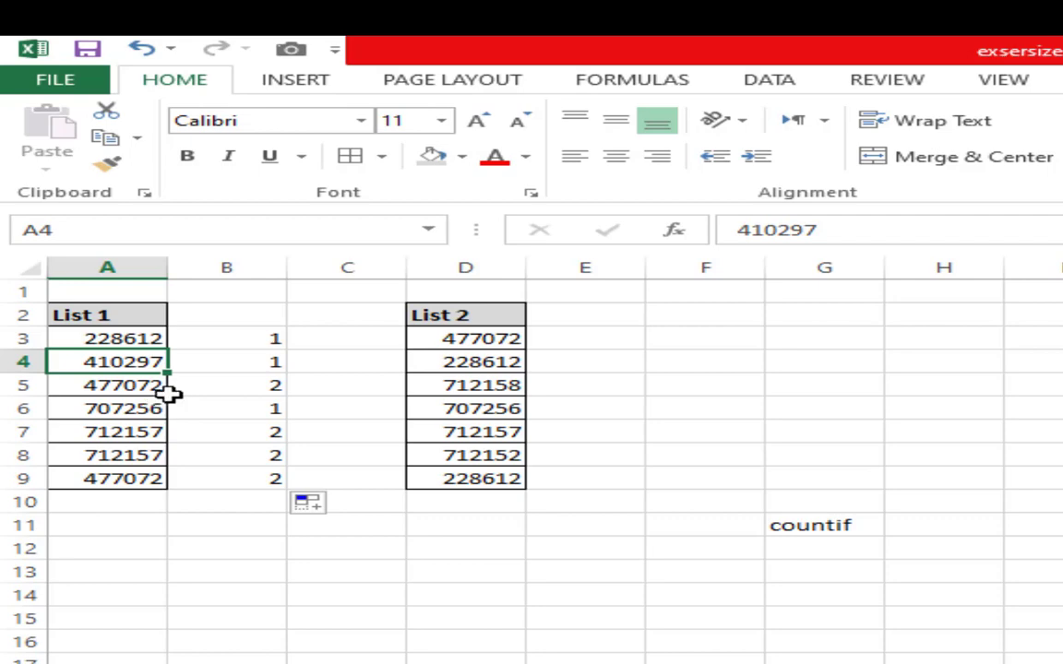
{"action": "left_click", "coordinate": [193, 386]}
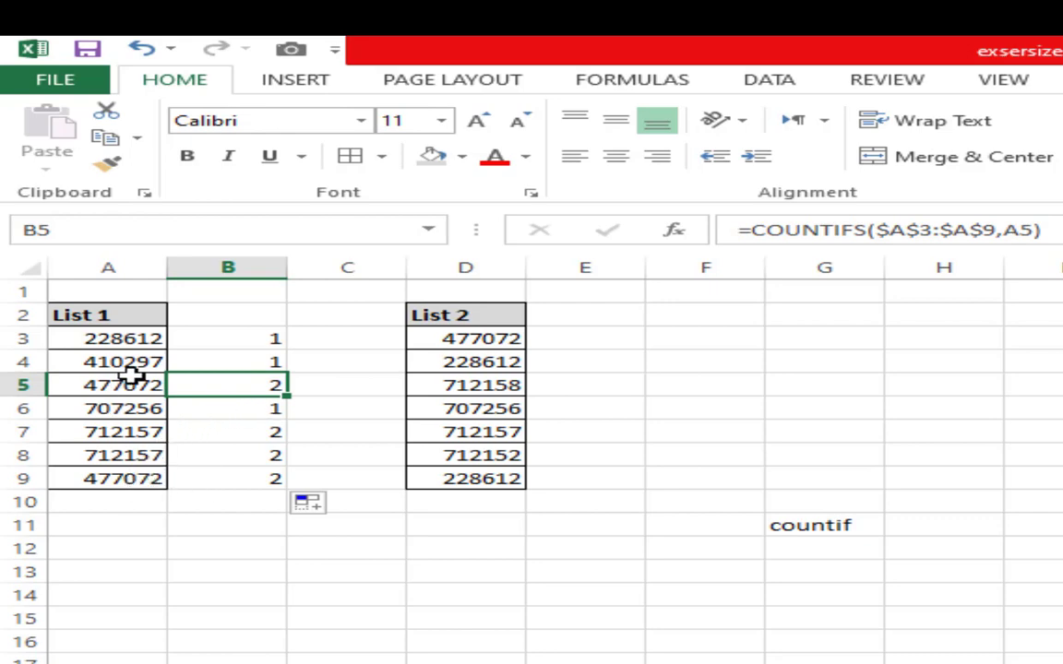
{"action": "left_click", "coordinate": [237, 409]}
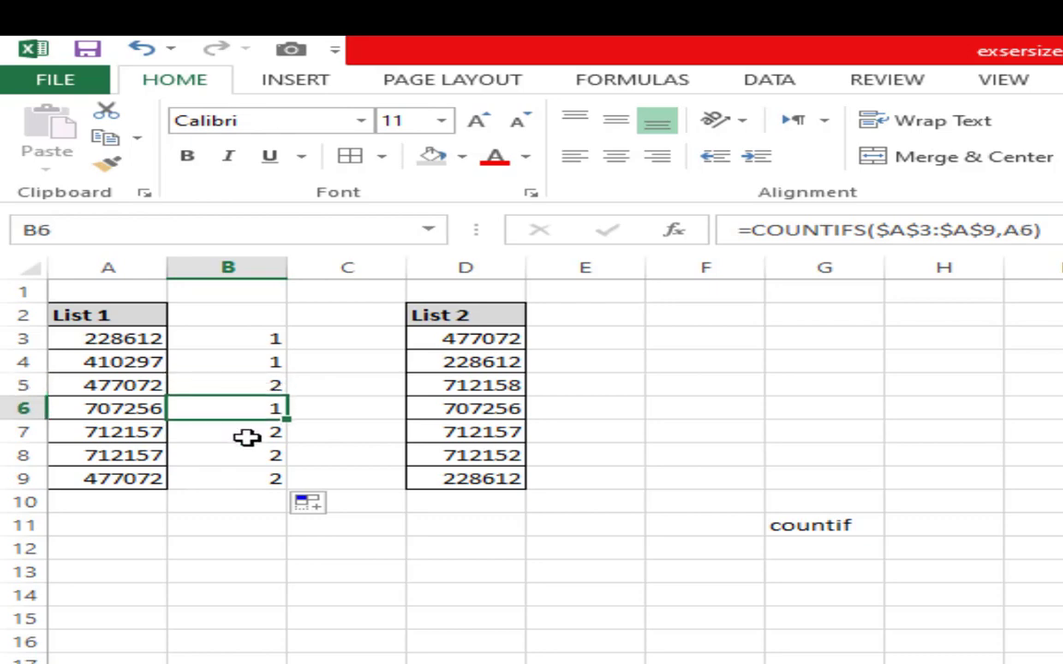
{"action": "left_click", "coordinate": [247, 437]}
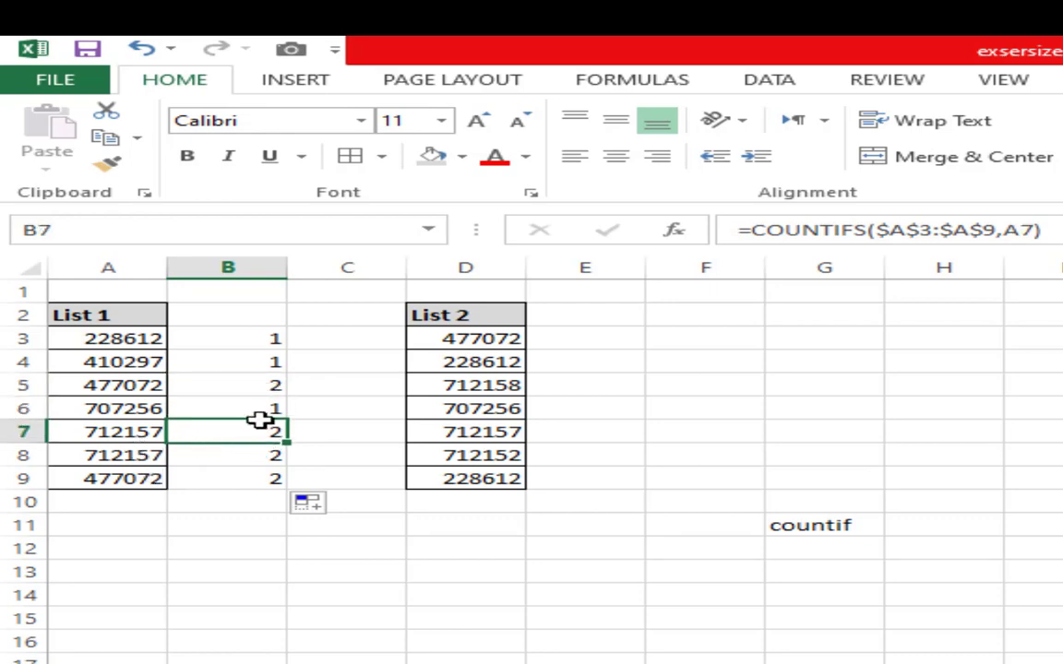
- Clear the contents of cells B3:B10
{"action": "left_click", "coordinate": [261, 339]}
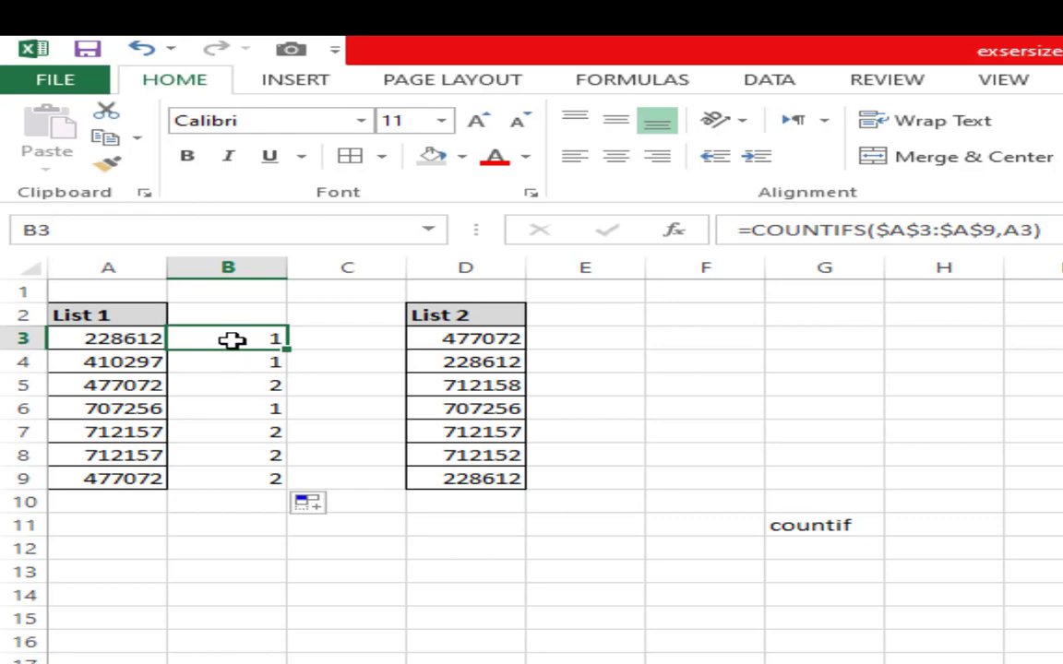
{"action": "left_click_drag", "start_coordinate": [230, 339], "coordinate": [232, 501]}
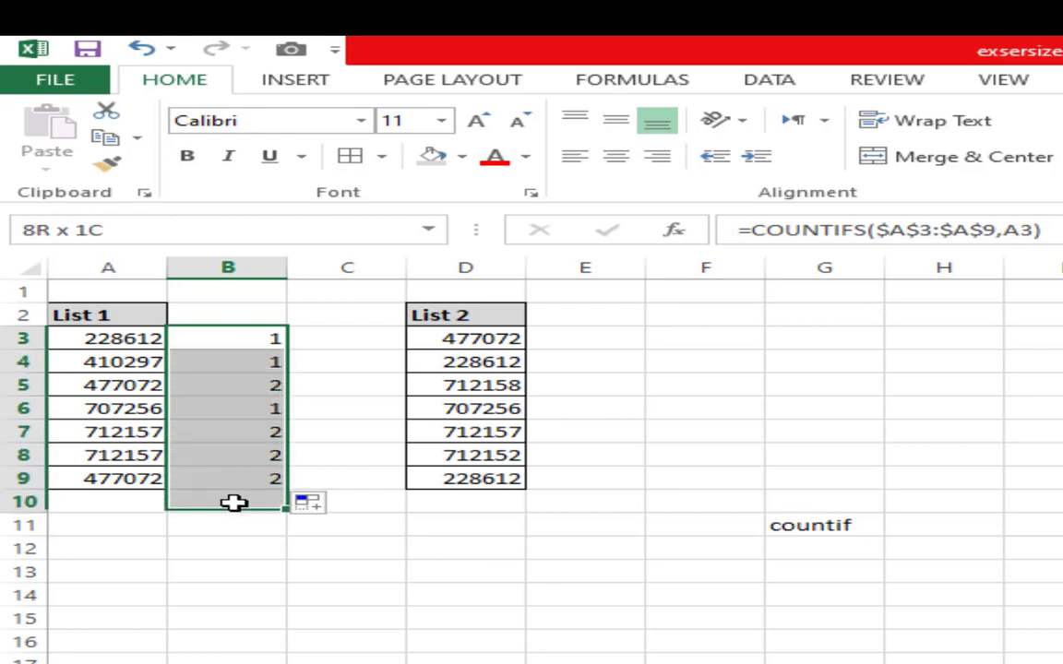
{"action": "key", "text": "Delete"}
- Enter =COUNTIFS($D$3:$D$9,A3) in B3 to count the first List 1 value within List 2
{"action": "left_click", "coordinate": [209, 334]}
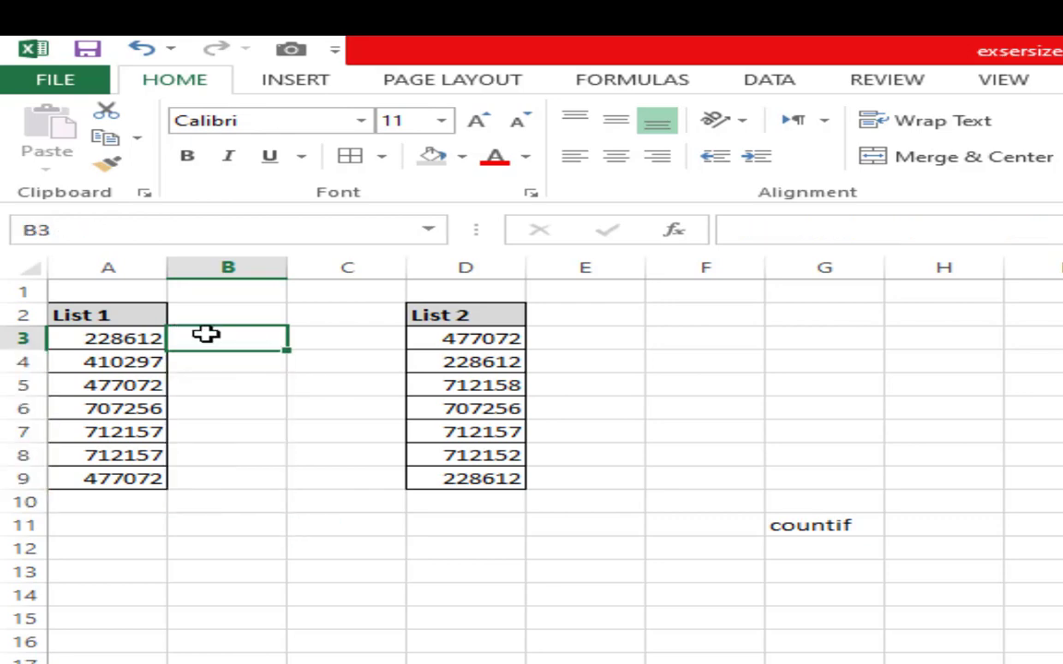
{"action": "type", "text": "="}
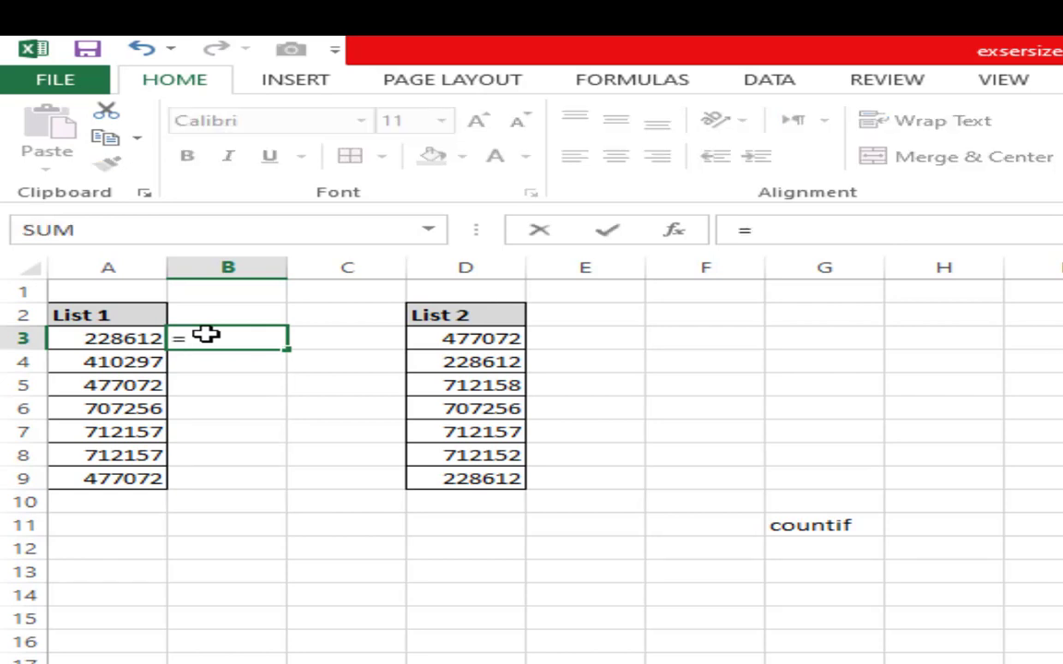
{"action": "type", "text": "countifs"}
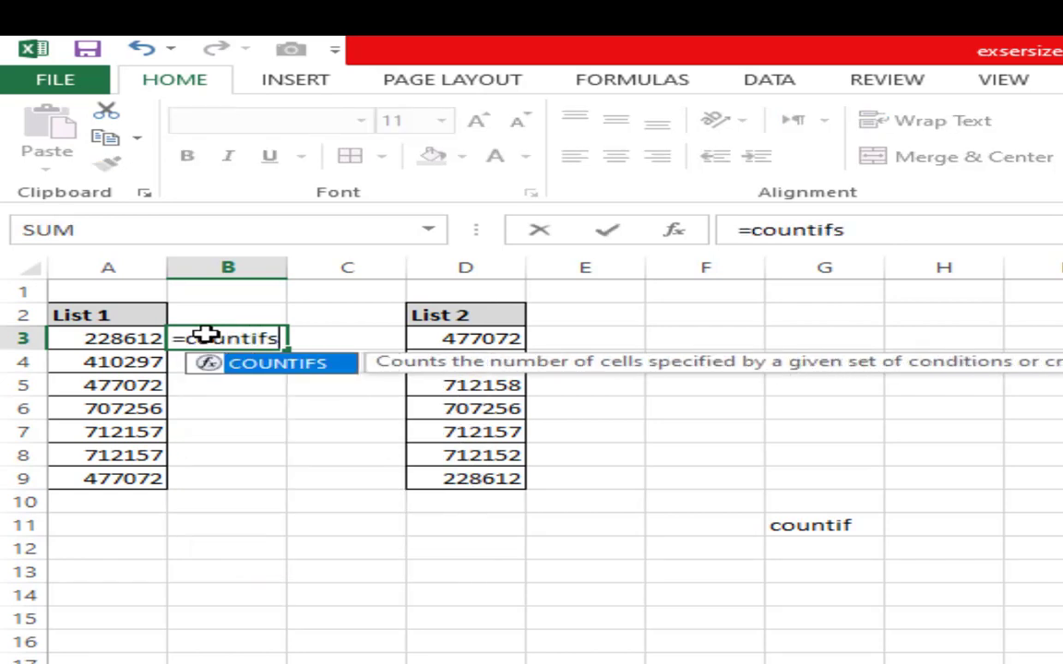
{"action": "key", "text": "Tab"}
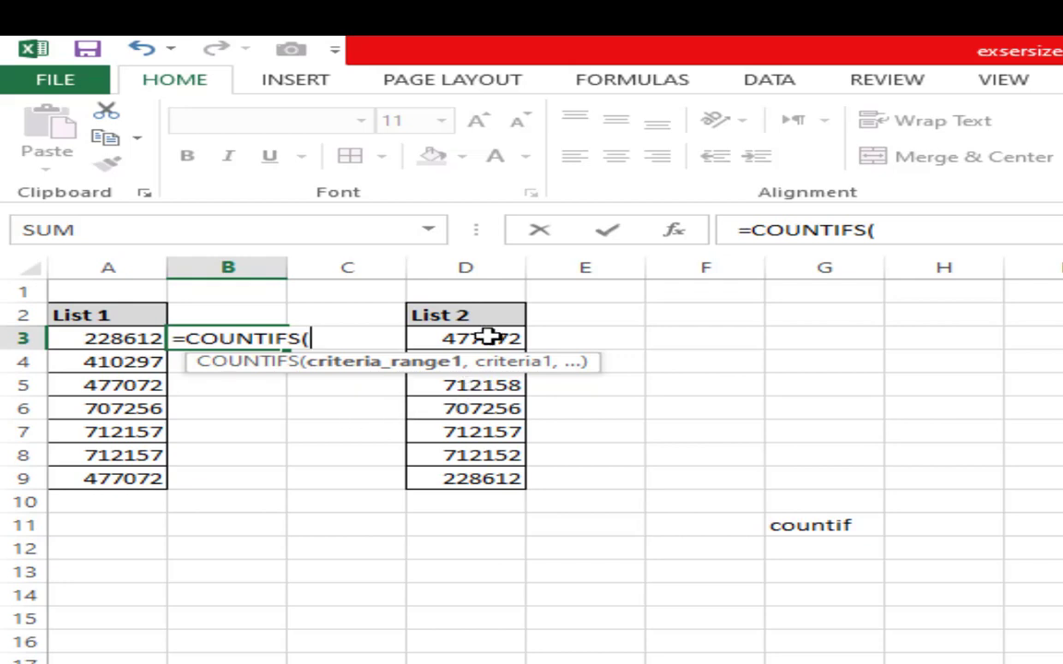
{"action": "left_click_drag", "start_coordinate": [487, 338], "coordinate": [484, 473]}
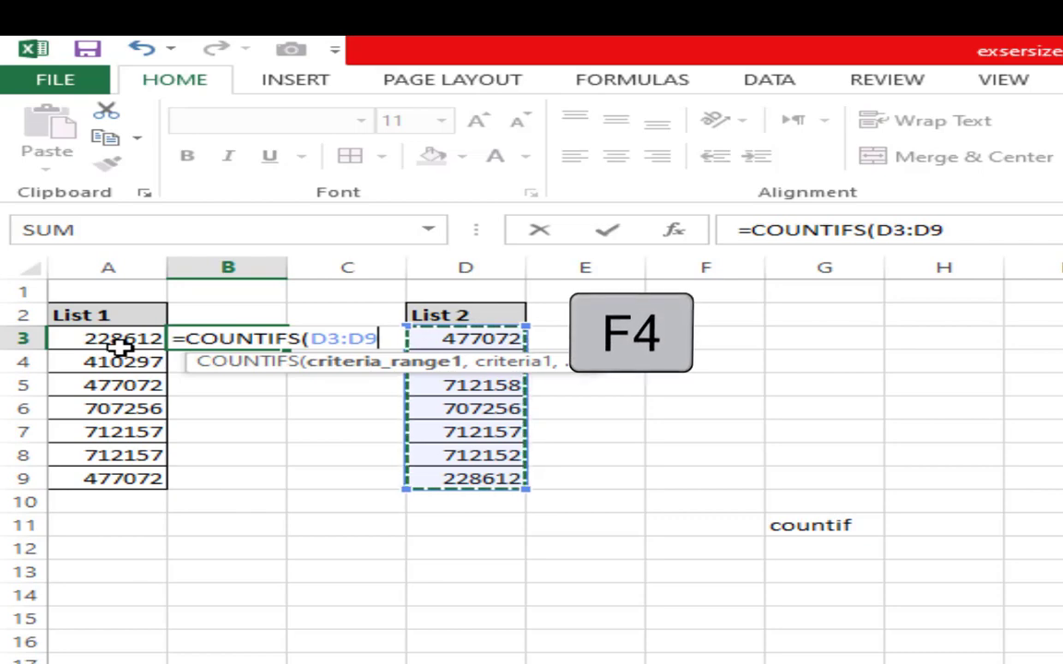
{"action": "key", "text": "F4"}
{"action": "type", "text": ","}
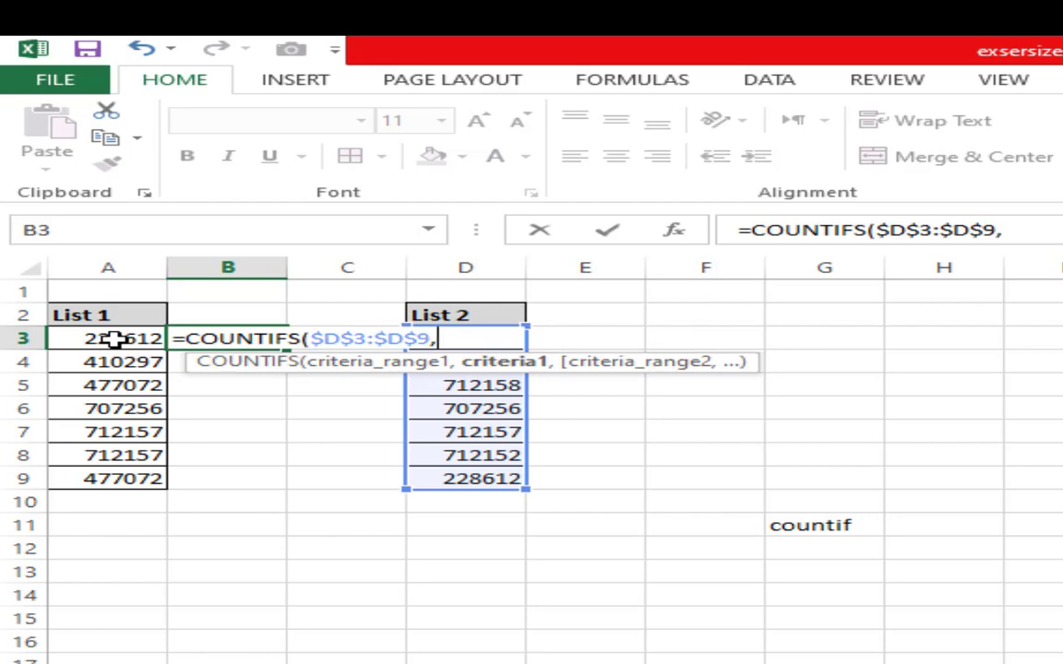
{"action": "left_click", "coordinate": [113, 339]}
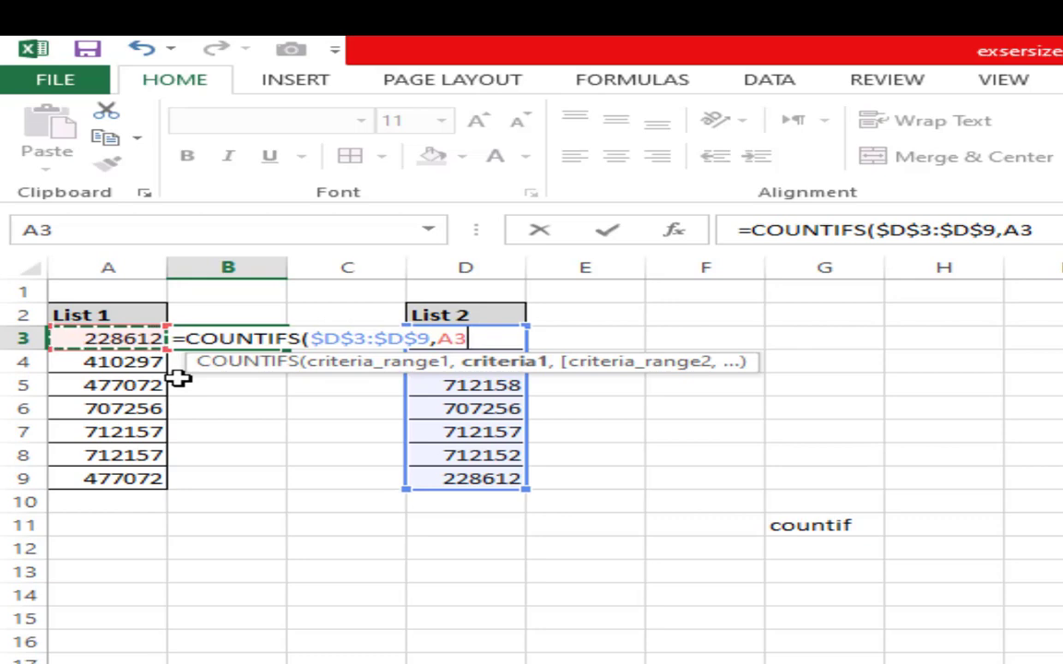
{"action": "type", "text": ")"}
{"action": "key", "text": "ctrl+Return"}
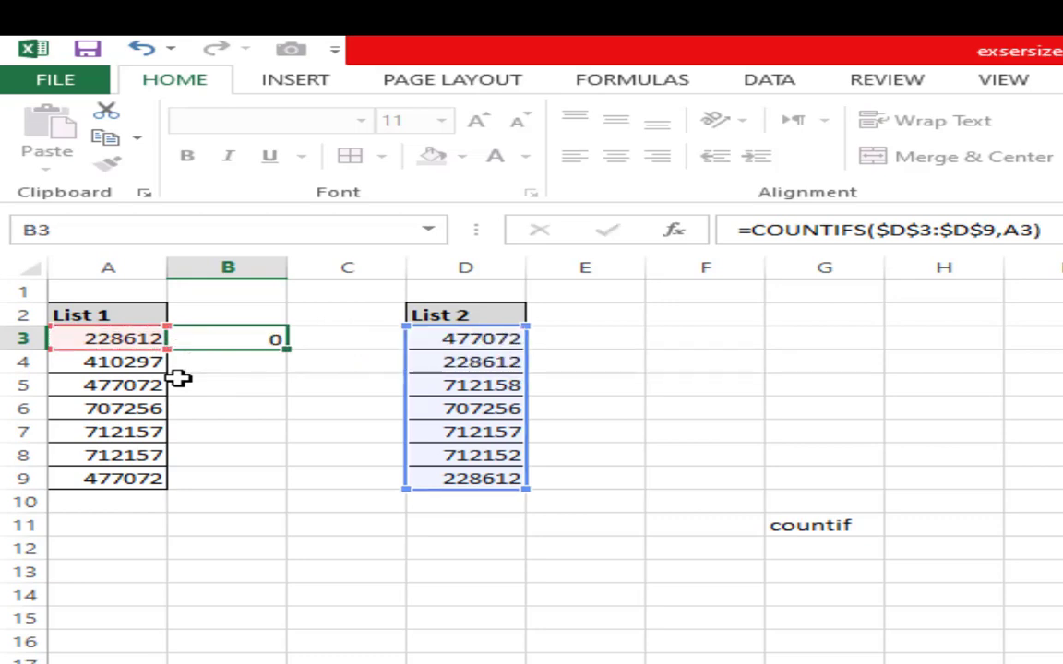
- Compare the count in B3 with the matching entries in cells D9 and D4 of List 2
{"action": "left_click", "coordinate": [240, 344]}
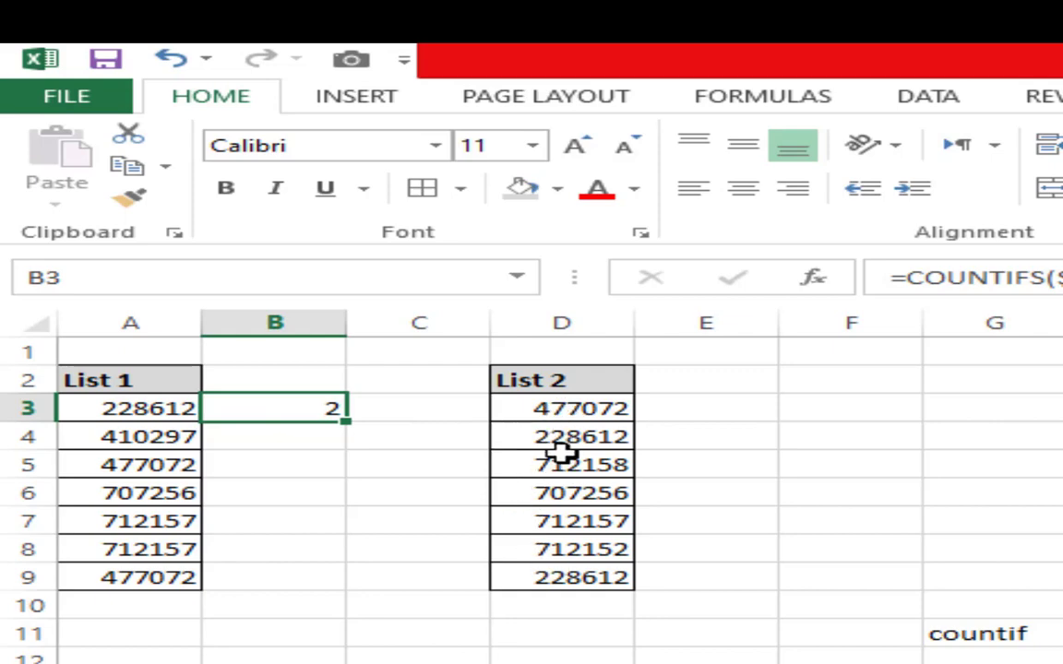
{"action": "left_click", "coordinate": [577, 579]}
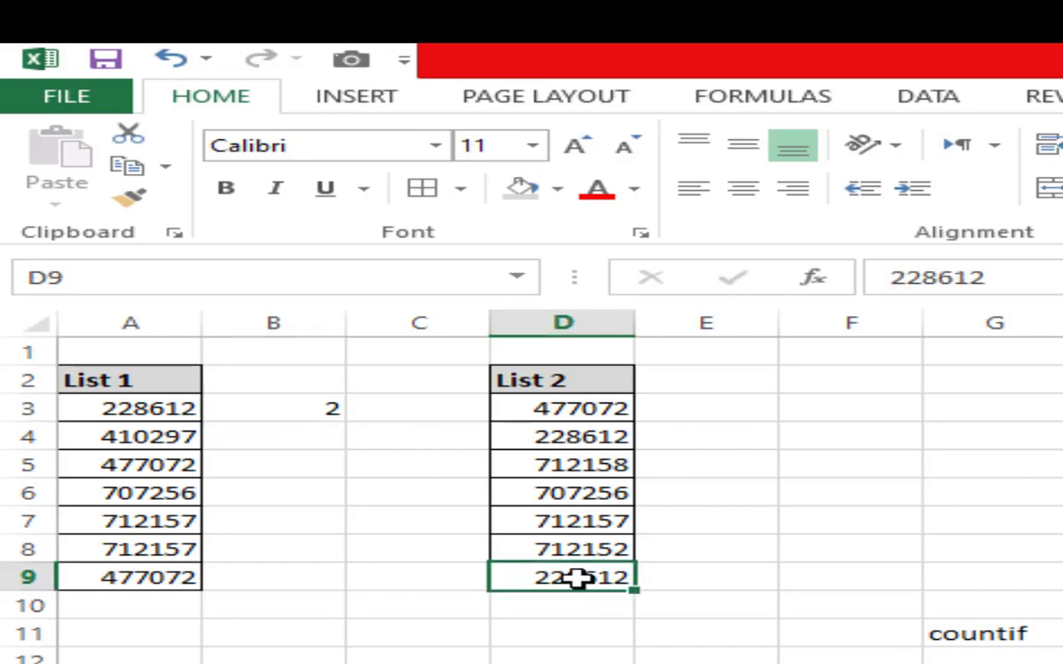
{"action": "left_click", "coordinate": [579, 431]}
{"action": "left_click", "coordinate": [339, 413]}
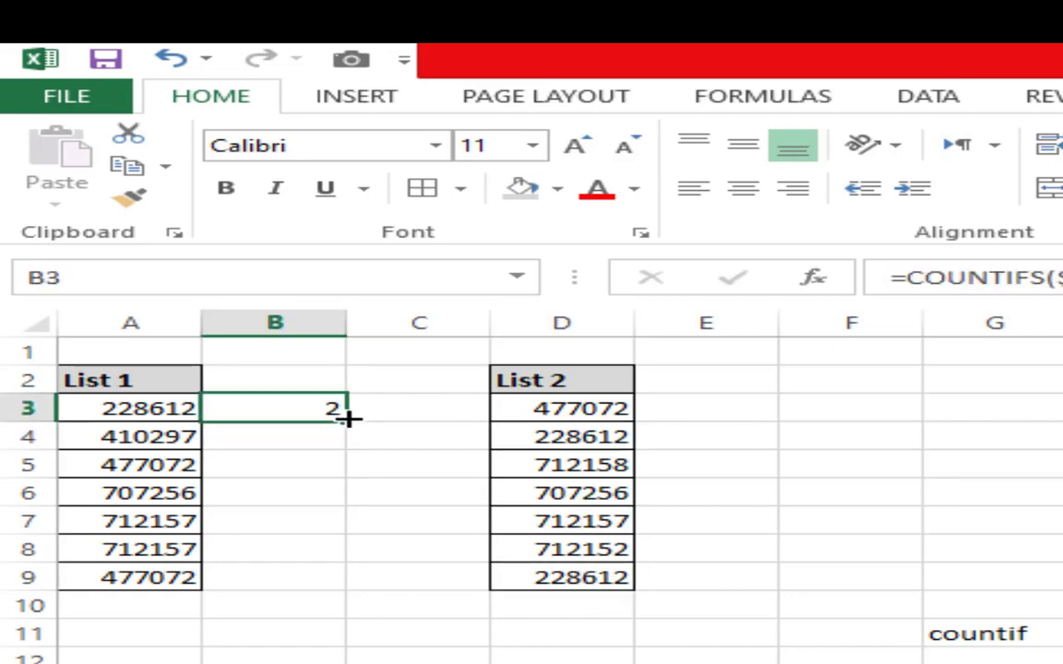
- Fill the COUNTIFS formula from B3 down to B9 and review the copied counts of List 1 values in List 2
{"action": "double_click", "coordinate": [347, 421]}
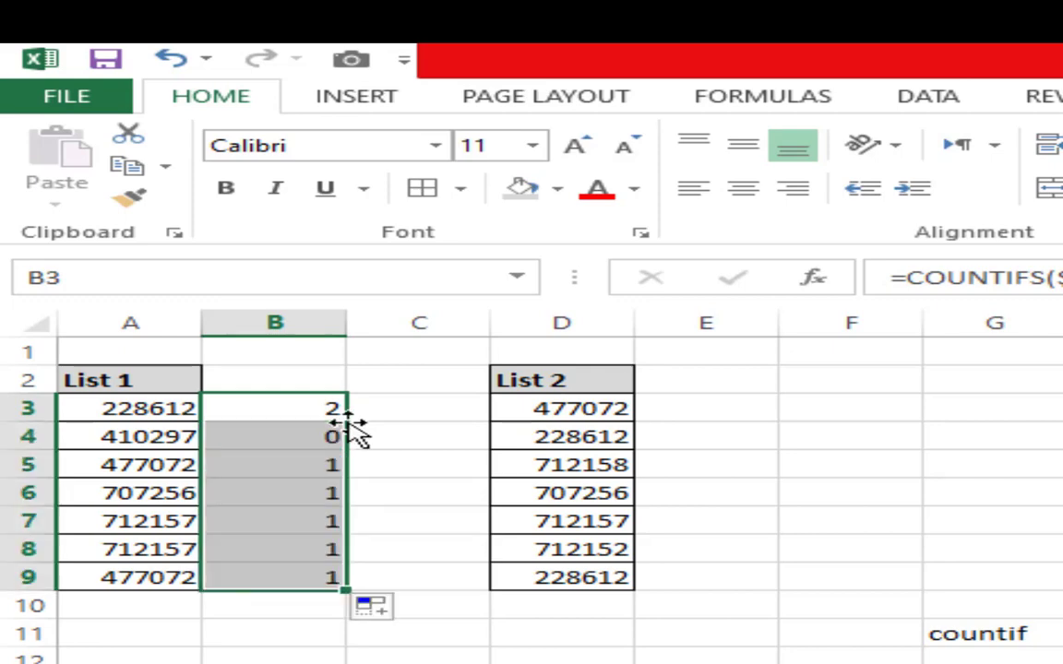
{"action": "left_click", "coordinate": [293, 552]}
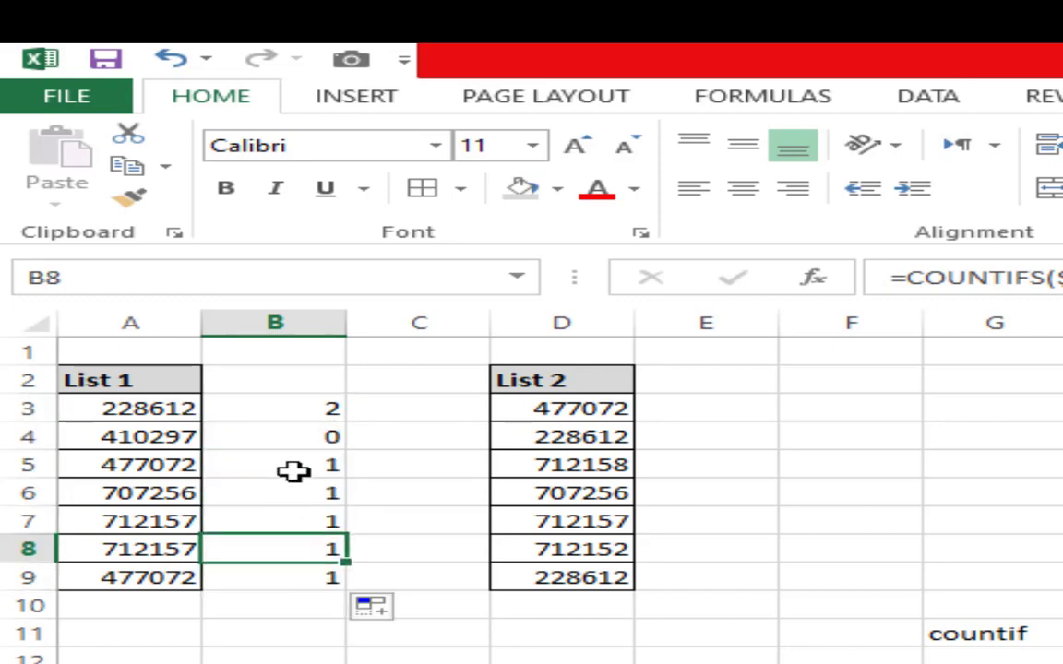
{"action": "left_click", "coordinate": [243, 441]}
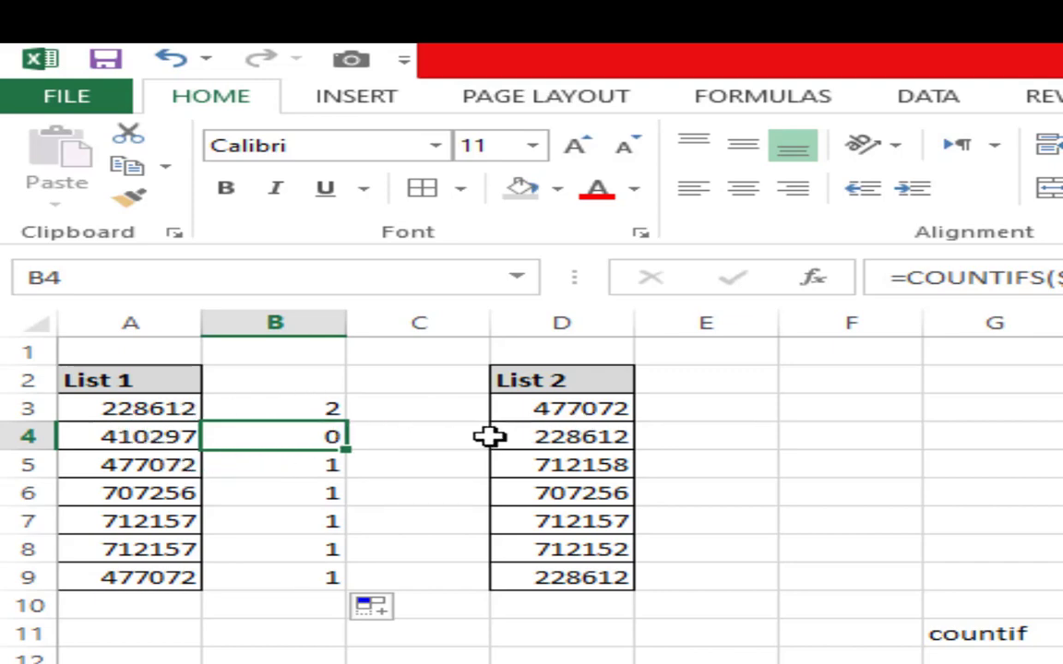
{"action": "left_click", "coordinate": [242, 470]}
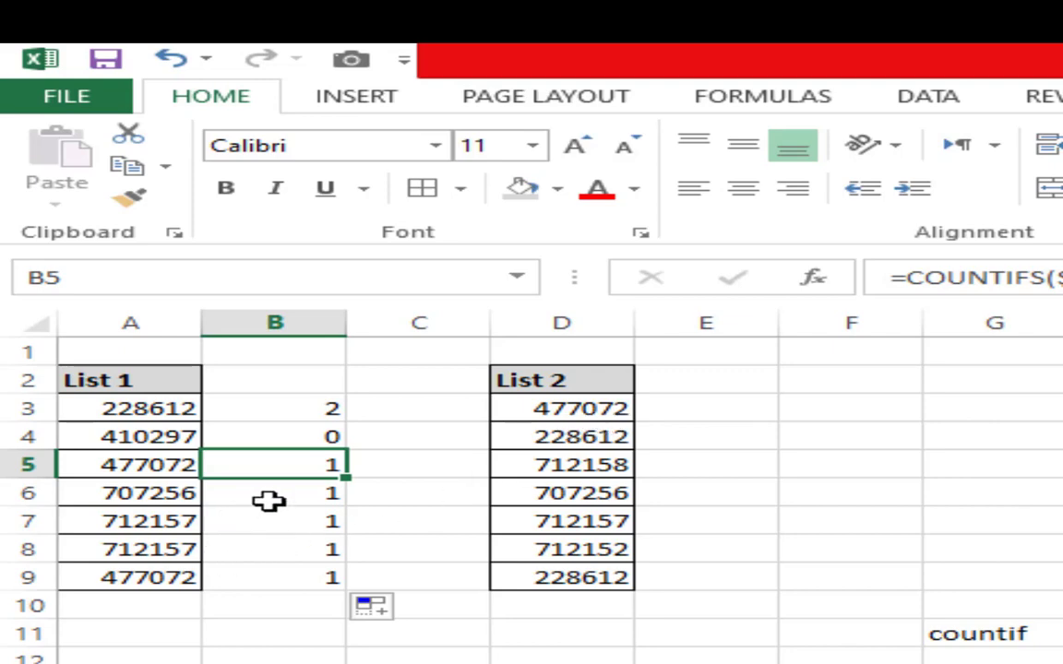
{"action": "left_click", "coordinate": [267, 501]}
{"action": "left_click", "coordinate": [285, 525]}
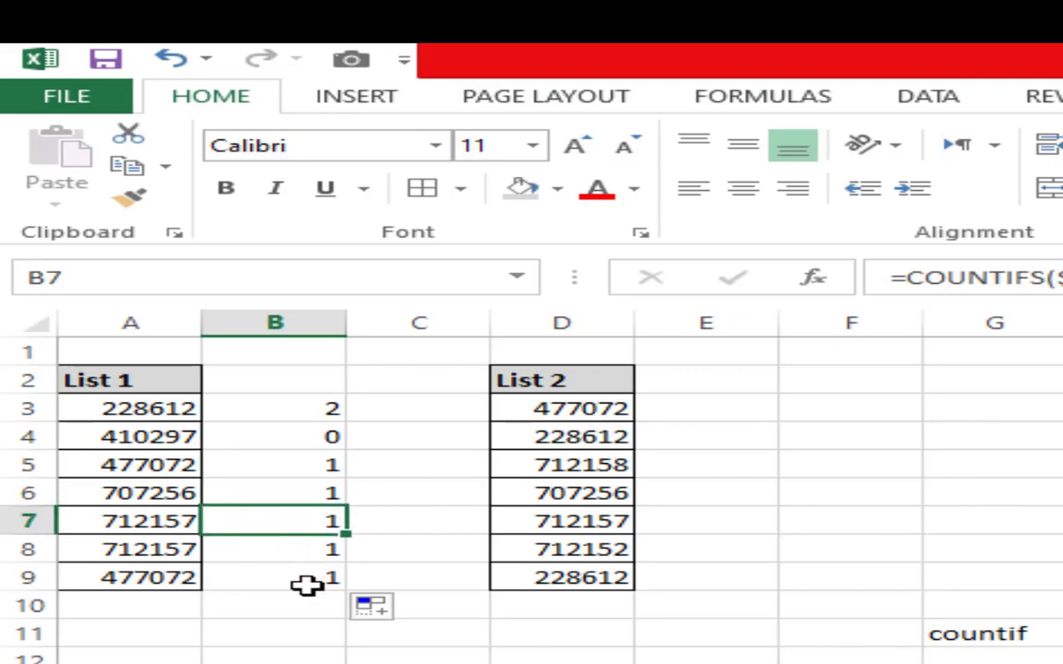
{"action": "left_click", "coordinate": [304, 572]}
{"action": "left_click", "coordinate": [294, 436]}
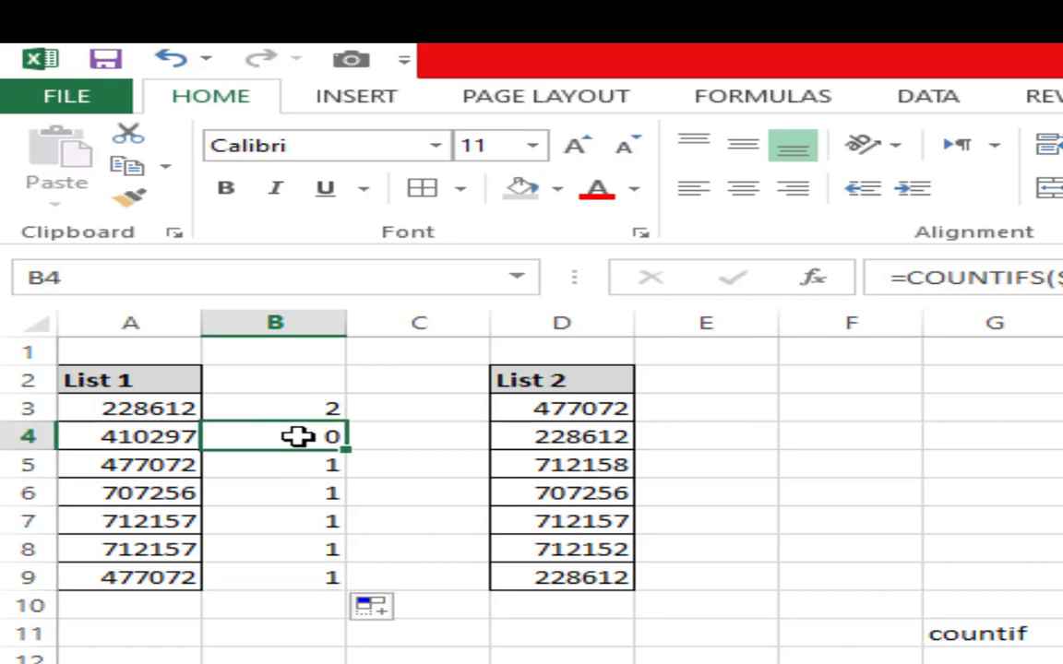
- Enter =COUNTIFS($A$3:$A$9,D3) in E3 to count the first List 2 value within List 1
{"action": "left_click", "coordinate": [731, 406]}
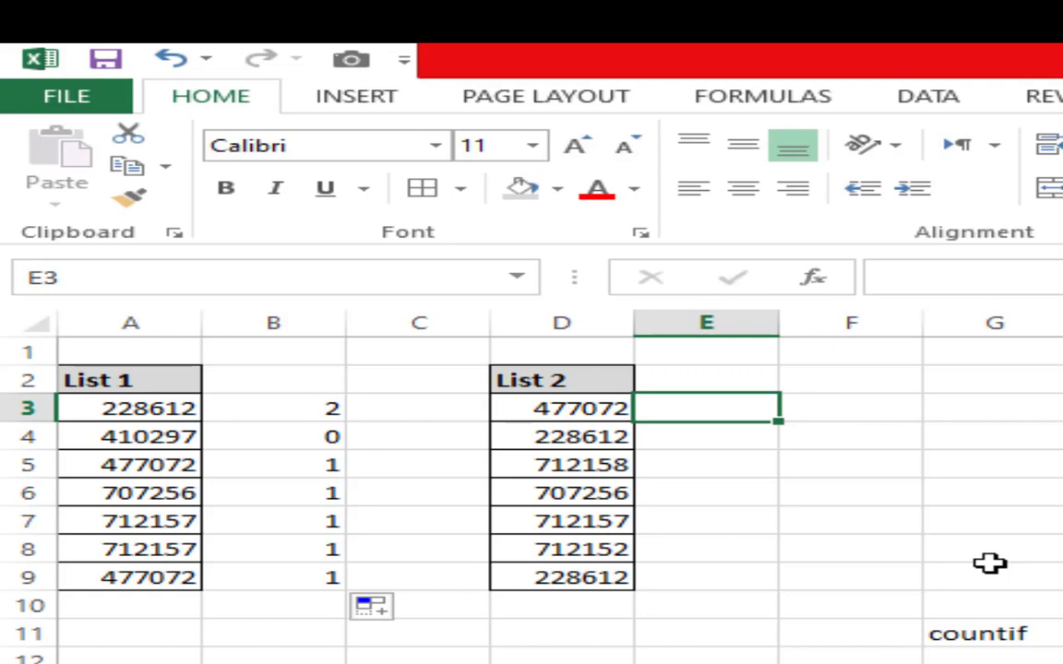
{"action": "type", "text": "="}
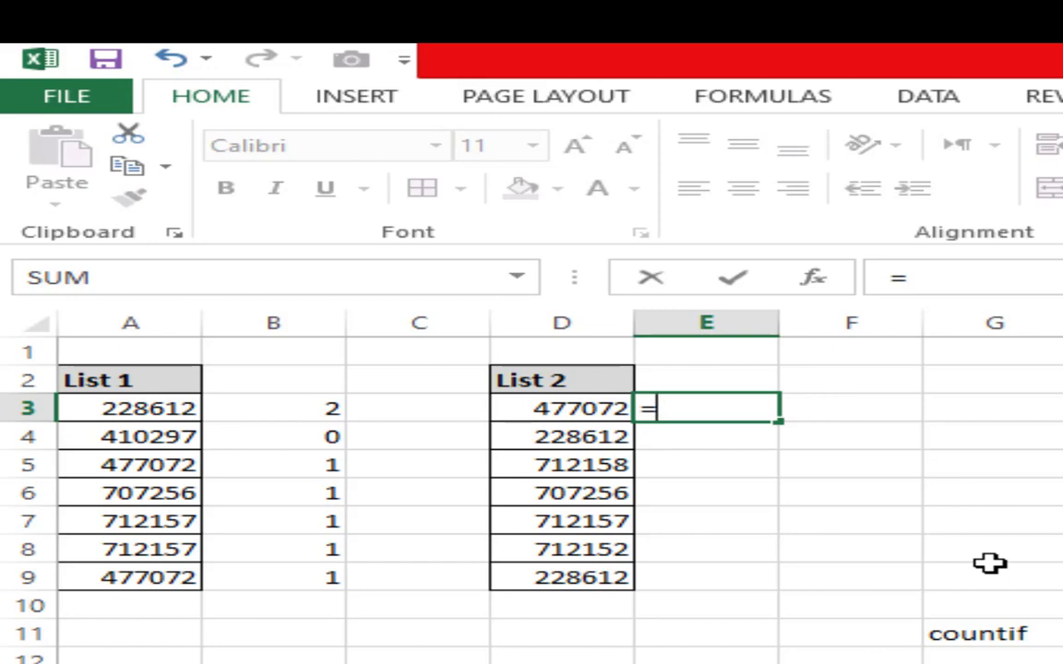
{"action": "type", "text": "cou ni"}
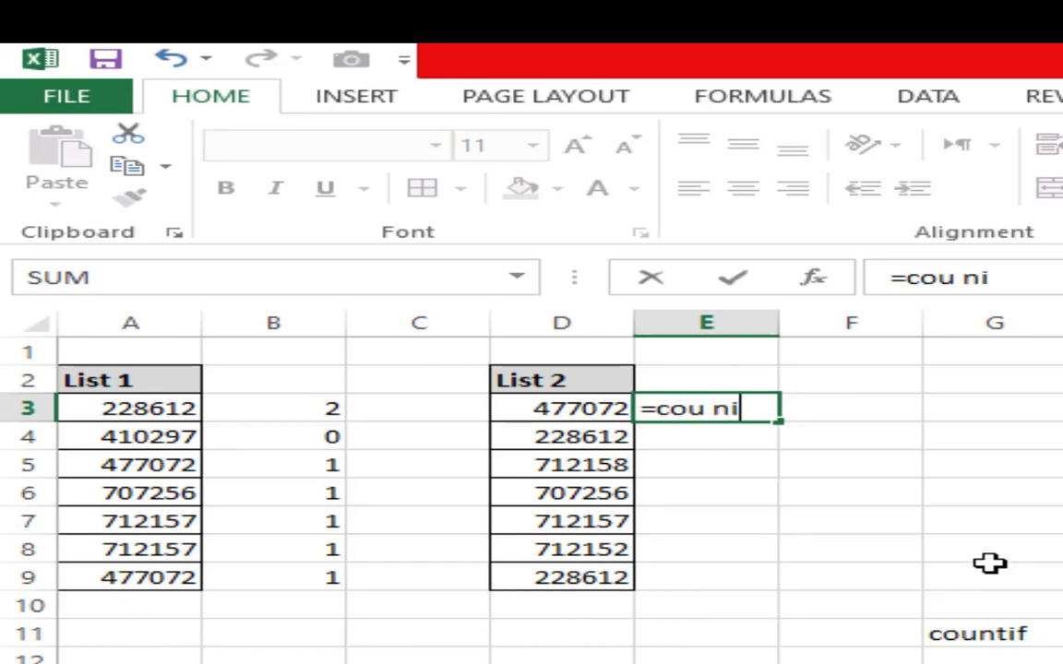
{"action": "key", "text": "BackSpace"}
{"action": "type", "text": "ntifs"}
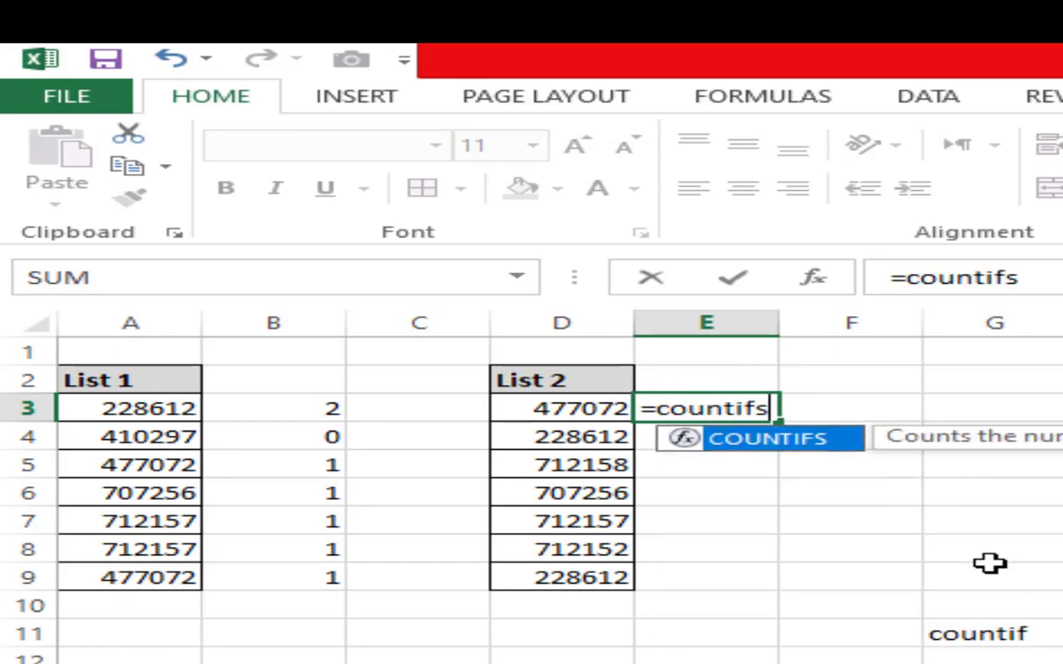
{"action": "key", "text": "Tab"}
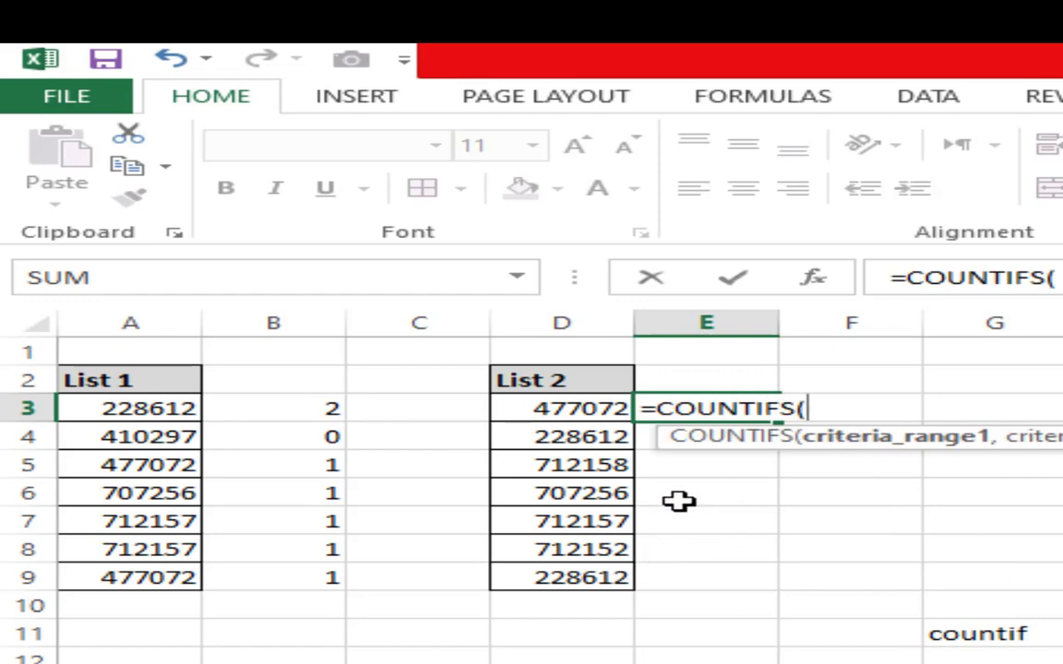
{"action": "left_click", "coordinate": [148, 415]}
{"action": "left_click_drag", "start_coordinate": [149, 416], "coordinate": [168, 572]}
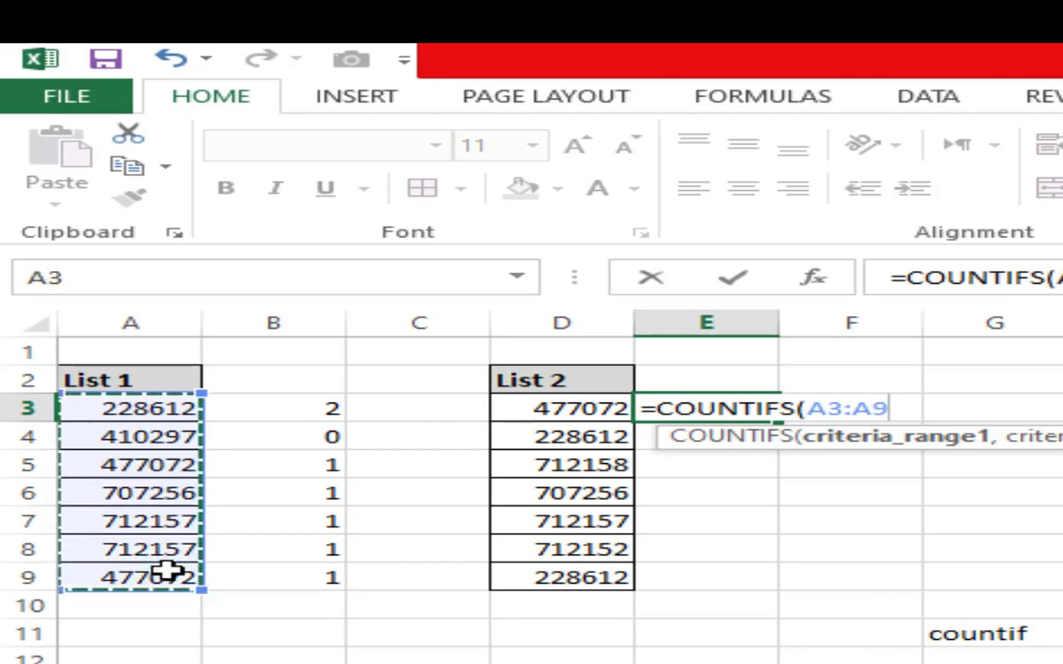
{"action": "key", "text": "F4"}
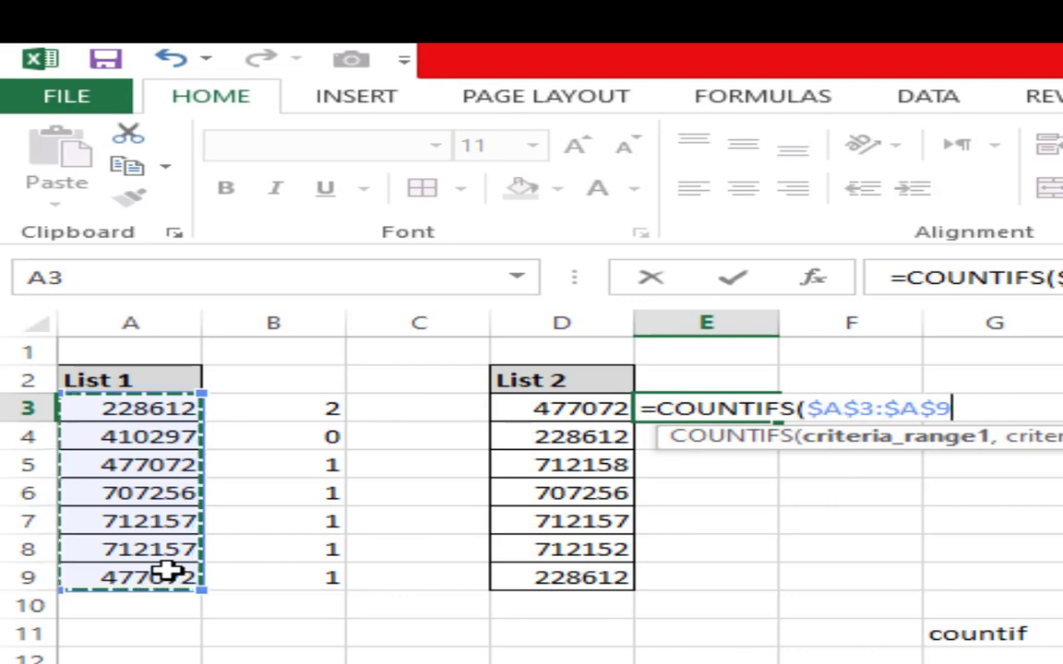
{"action": "type", "text": ","}
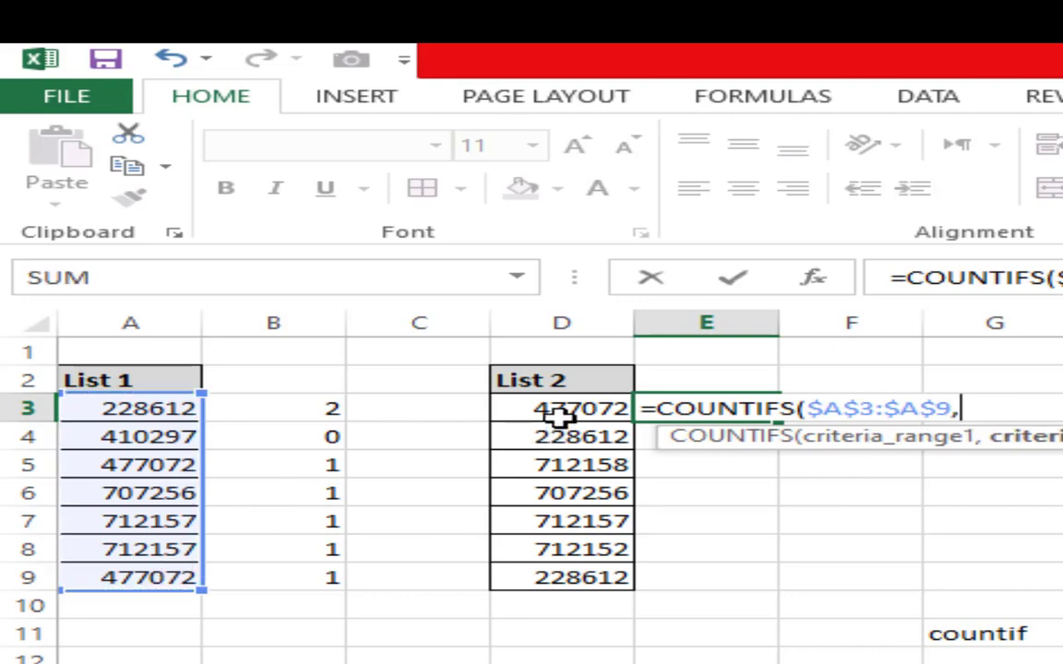
{"action": "left_click", "coordinate": [560, 412]}
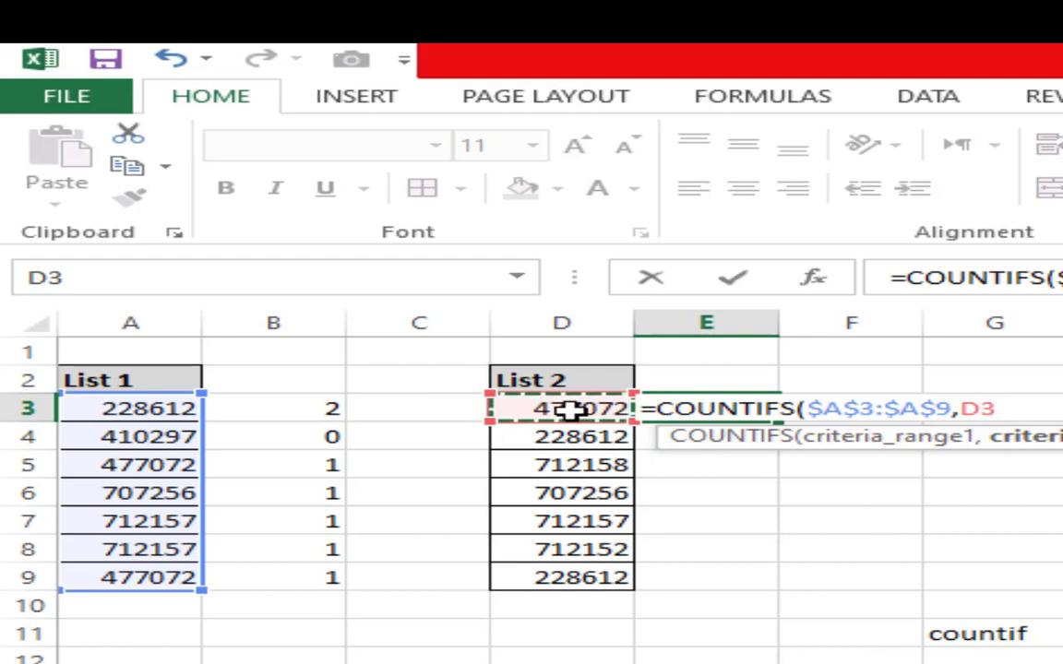
{"action": "type", "text": ")"}
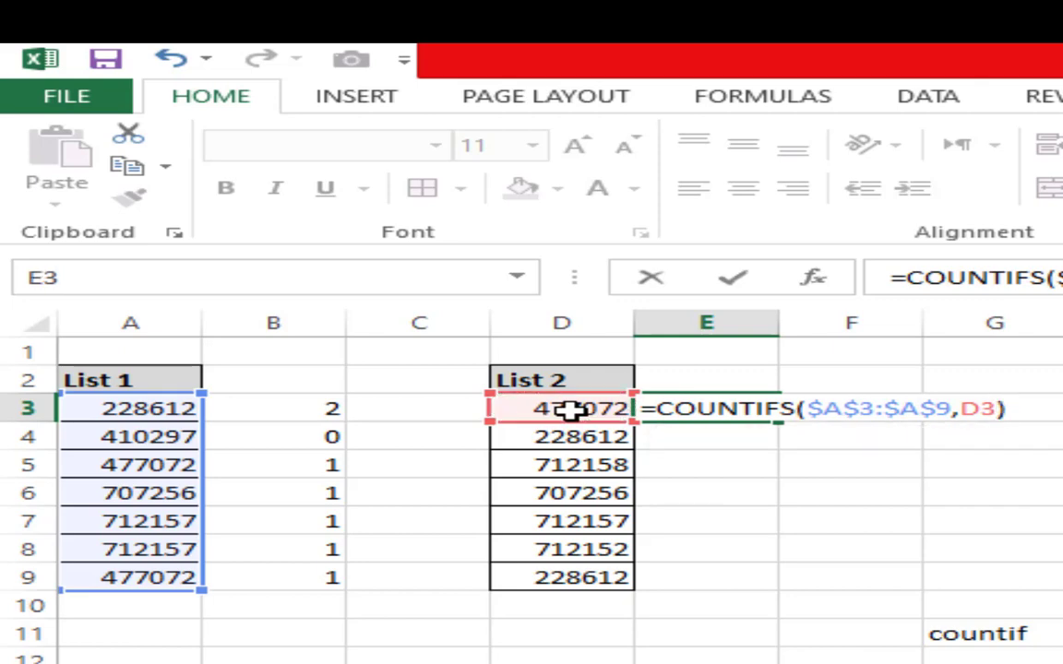
{"action": "key", "text": "Return"}
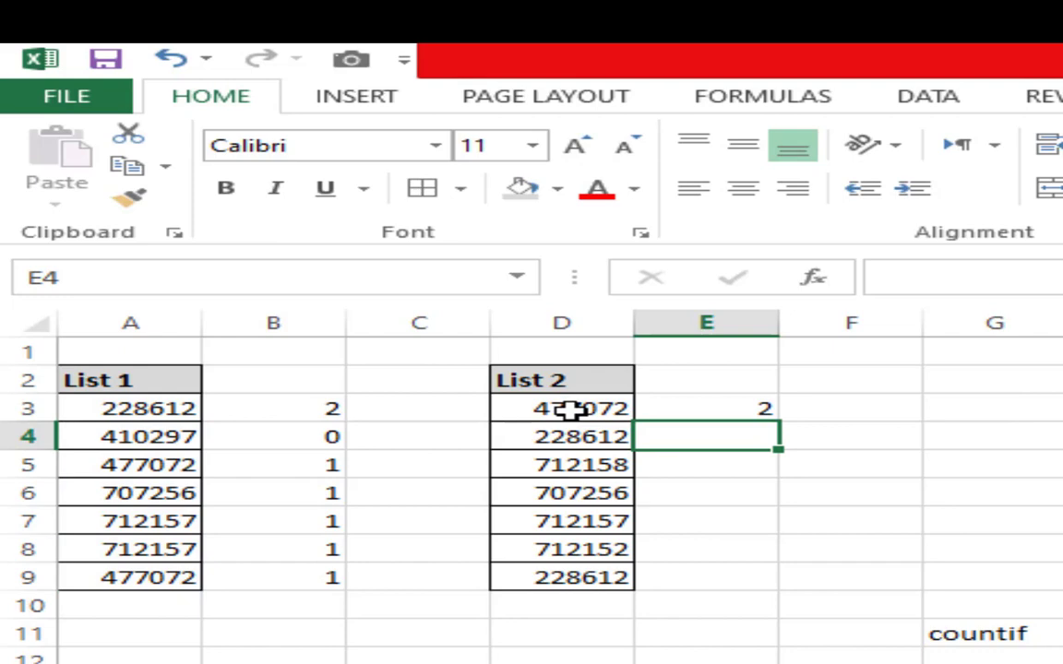
- Compare the count in E3 for the value in D3 with the matching entries in A5 and A9 of List 1
{"action": "left_click", "coordinate": [702, 410]}
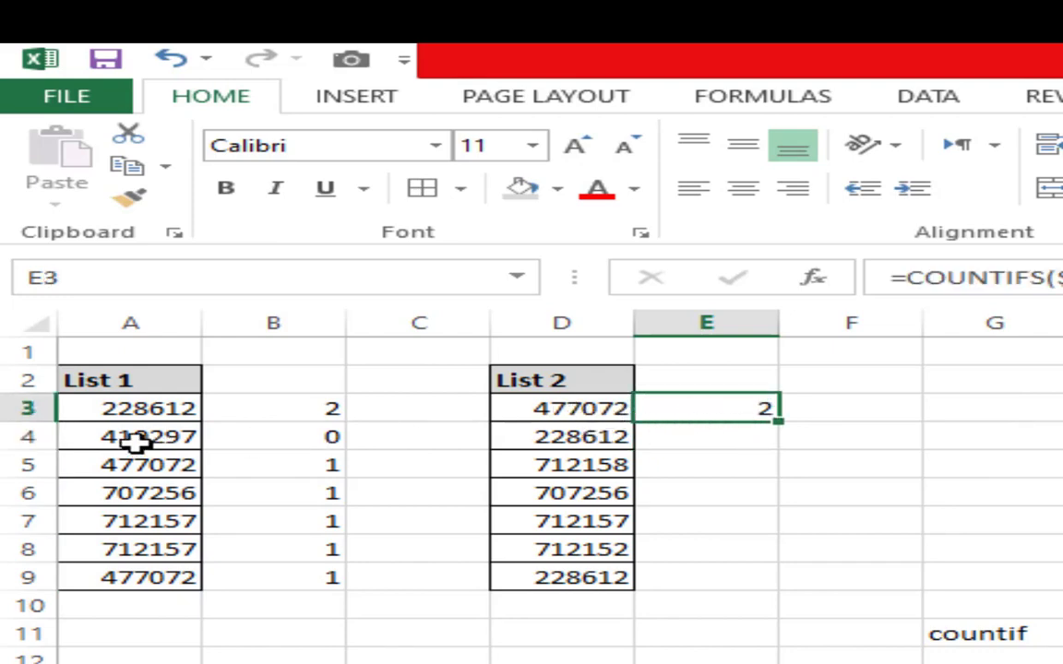
{"action": "left_click", "coordinate": [591, 411]}
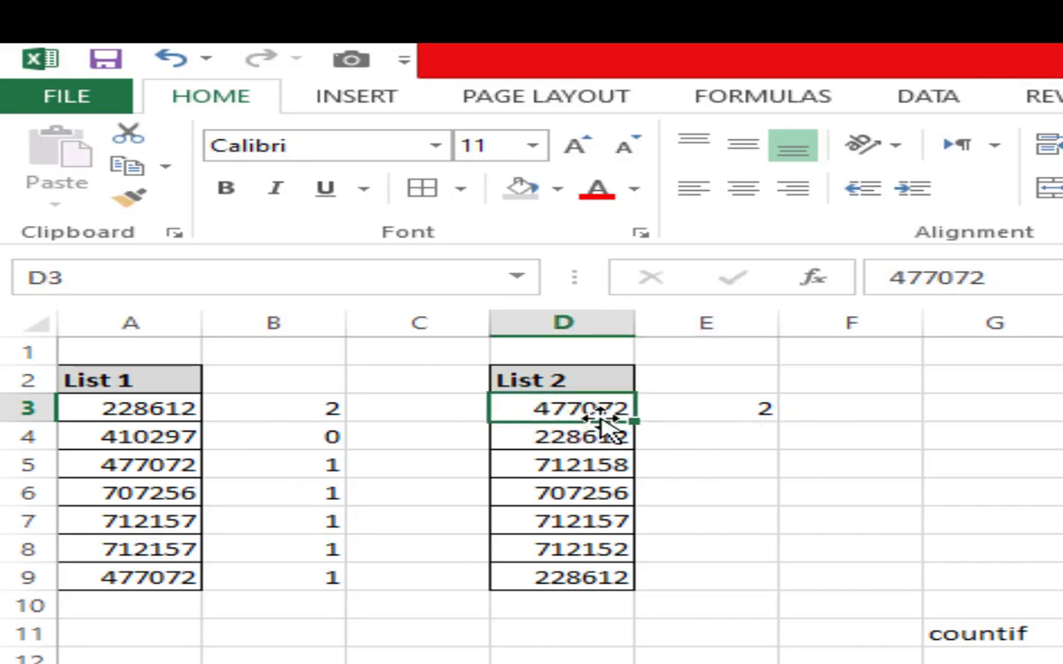
{"action": "left_click", "coordinate": [706, 408]}
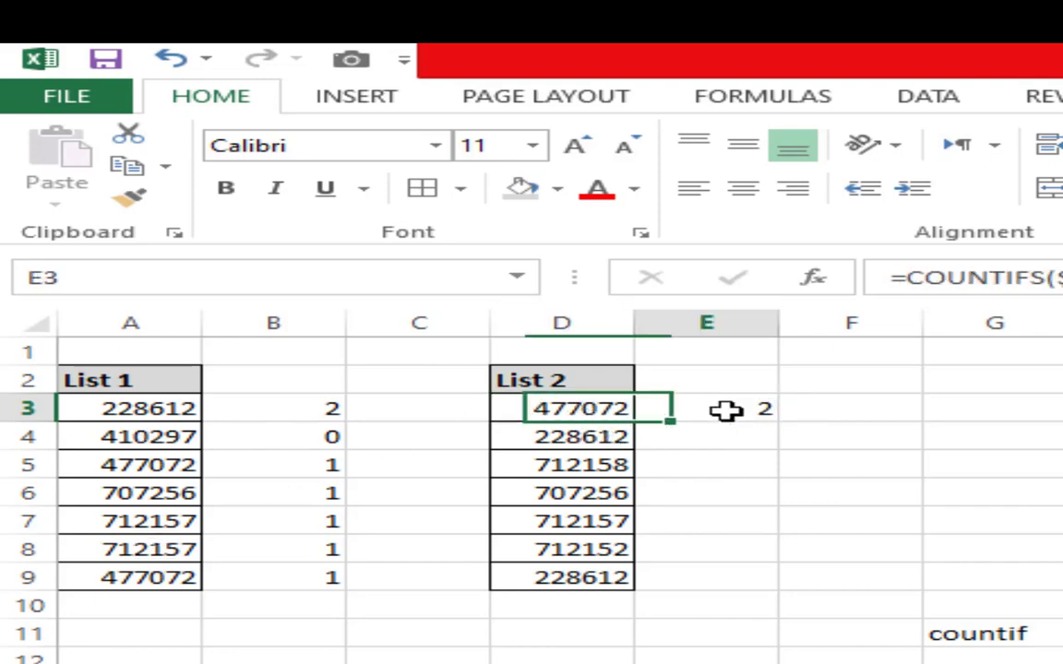
{"action": "left_click", "coordinate": [177, 466]}
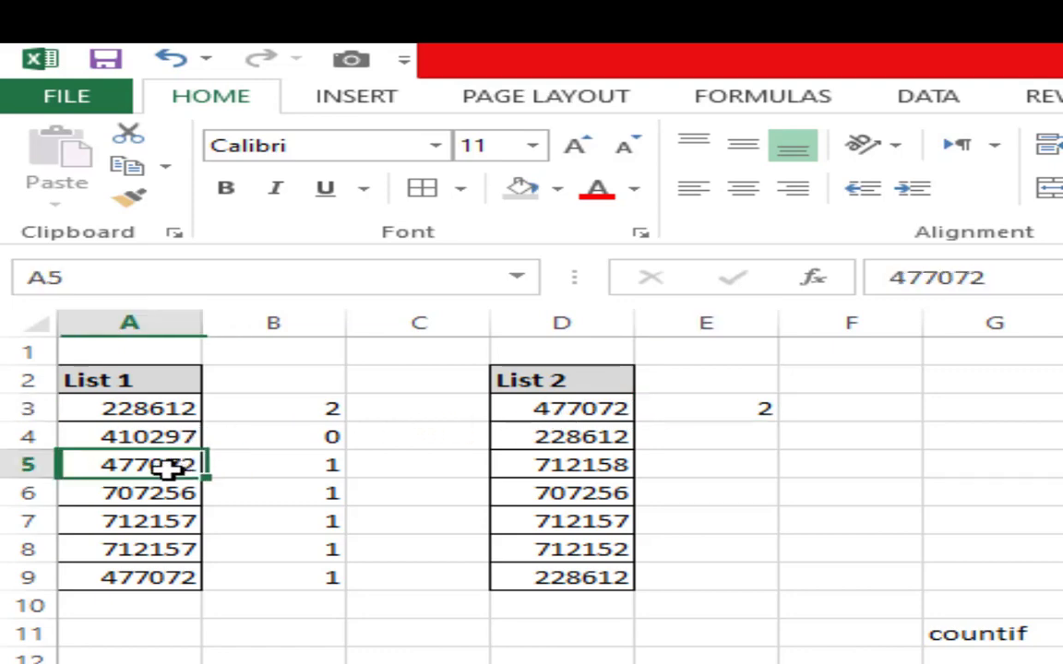
{"action": "left_click", "coordinate": [155, 578]}
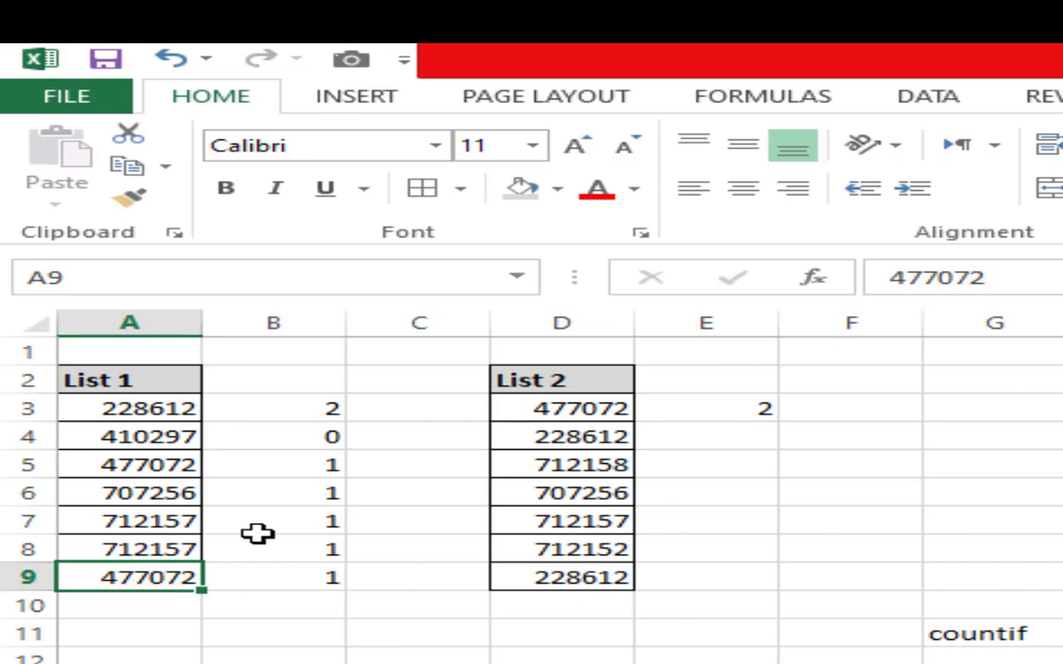
- Fill the COUNTIFS formula from E3 down to E9 and check the copied counts against the List 2 values
{"action": "left_click", "coordinate": [729, 409]}
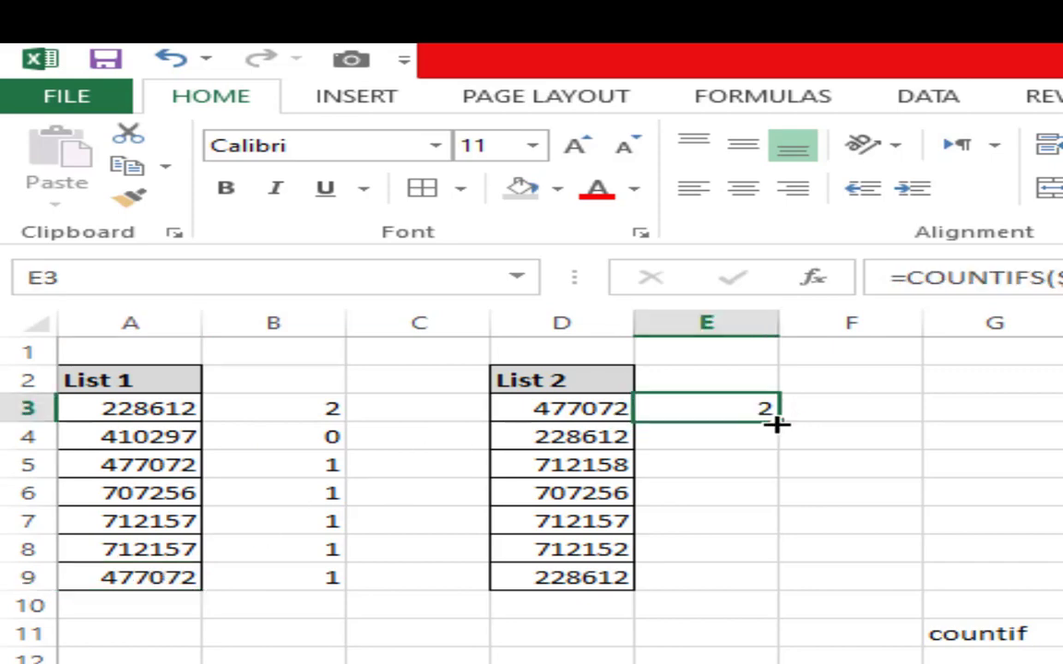
{"action": "double_click", "coordinate": [775, 424]}
{"action": "left_click", "coordinate": [676, 441]}
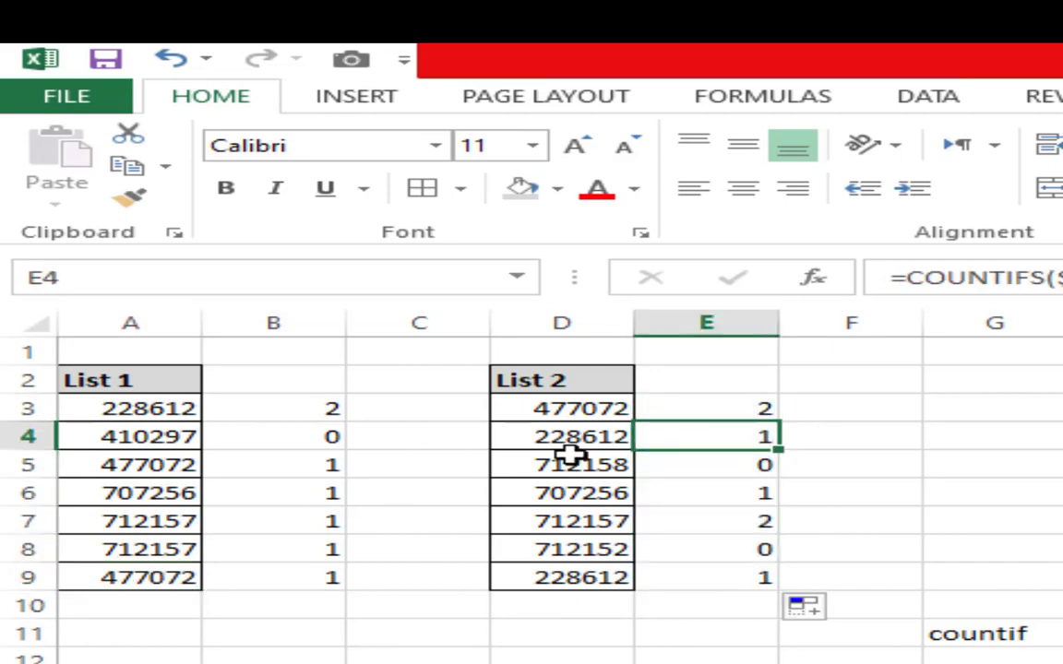
{"action": "left_click", "coordinate": [573, 442]}
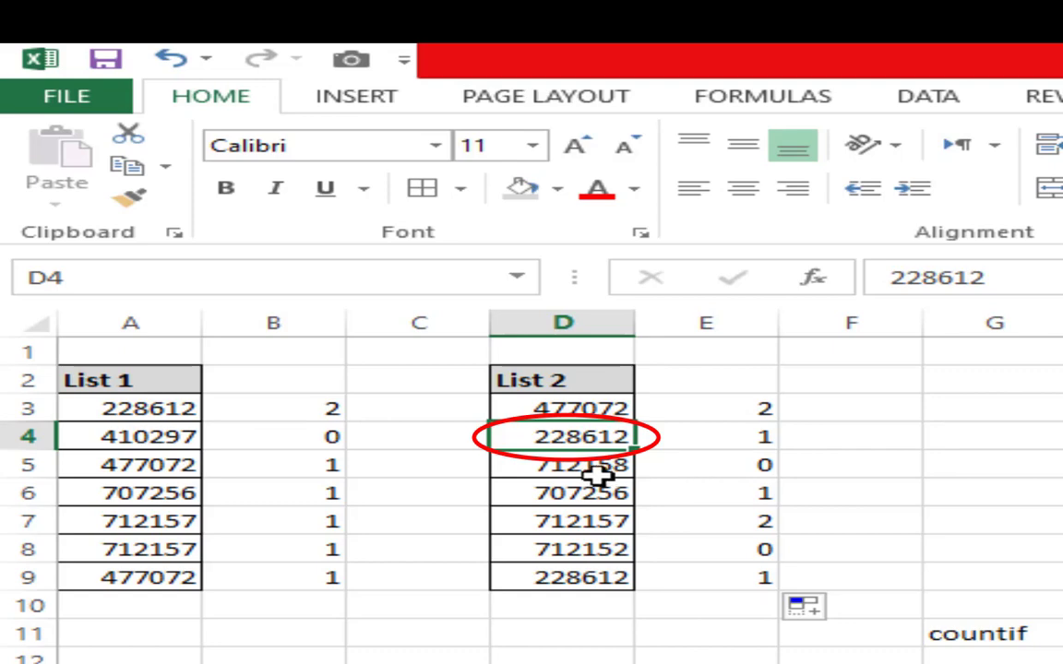
{"action": "left_click", "coordinate": [714, 468]}
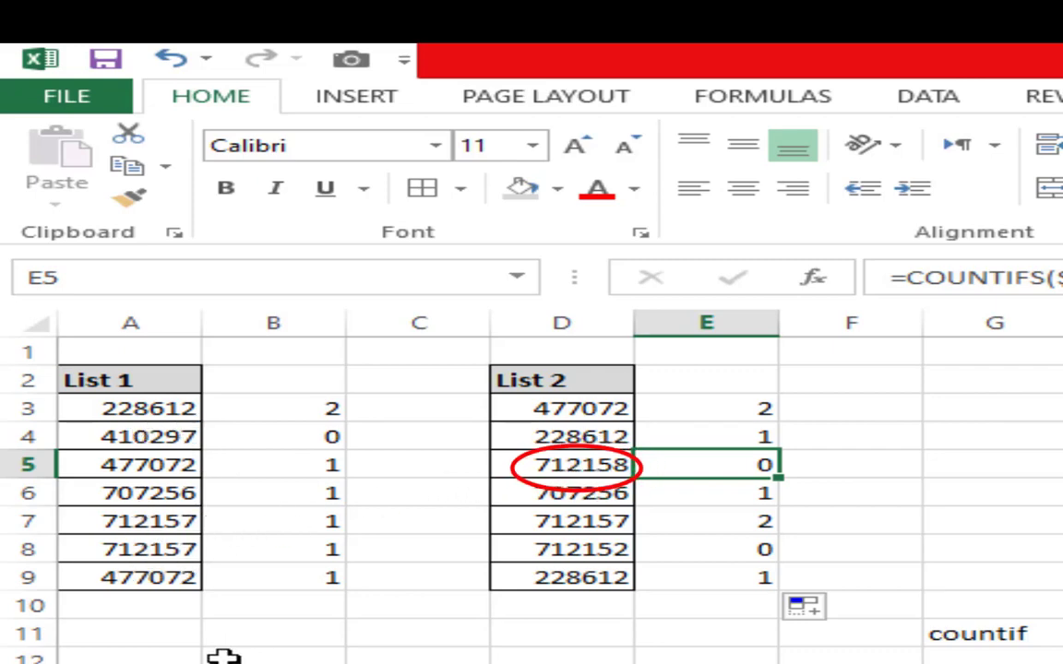
{"action": "left_click", "coordinate": [682, 499]}
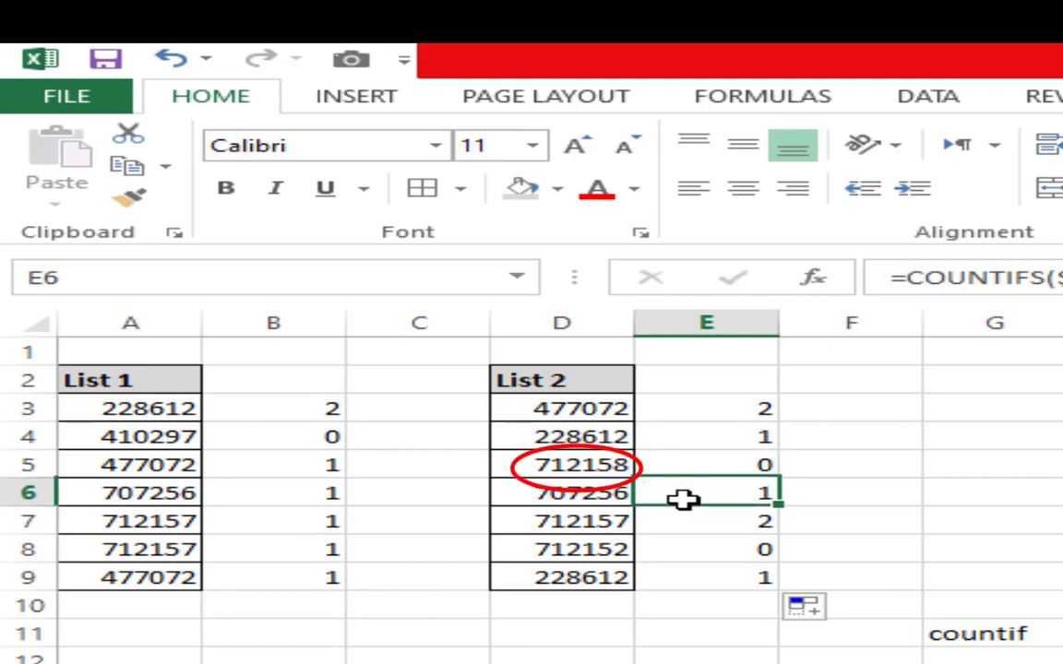
{"action": "left_click", "coordinate": [689, 519]}
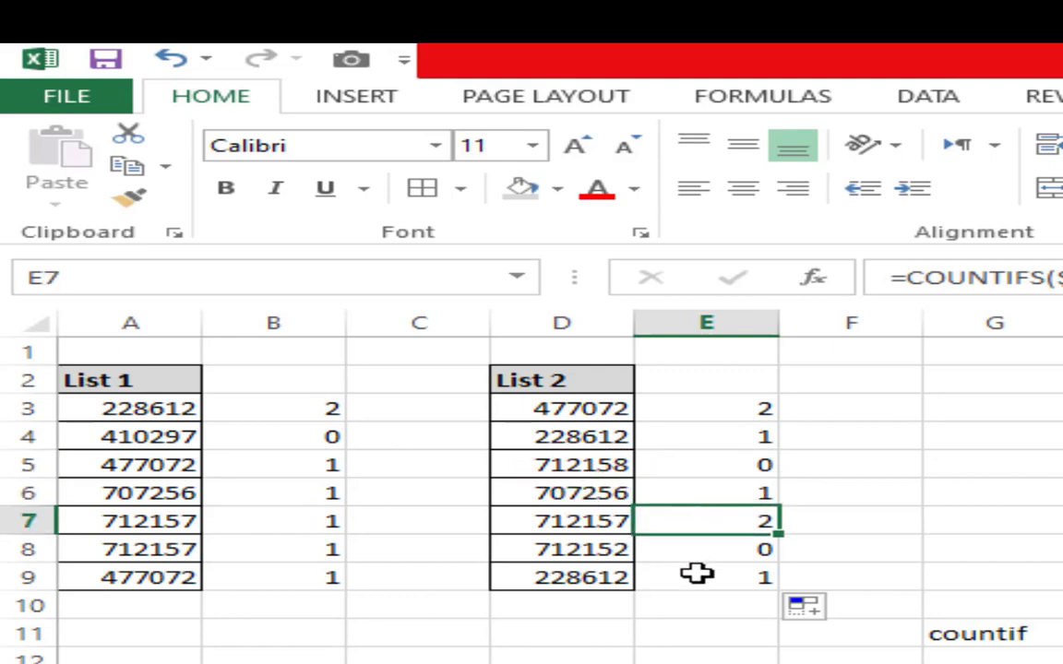
{"action": "left_click", "coordinate": [705, 558]}
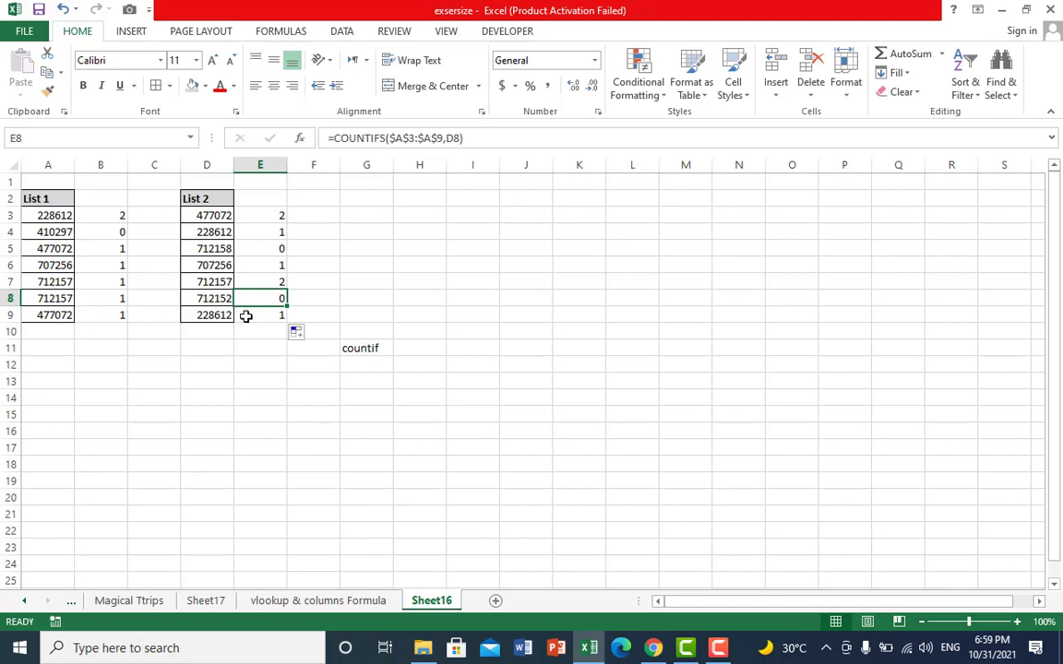
{"action": "left_click", "coordinate": [355, 270]}
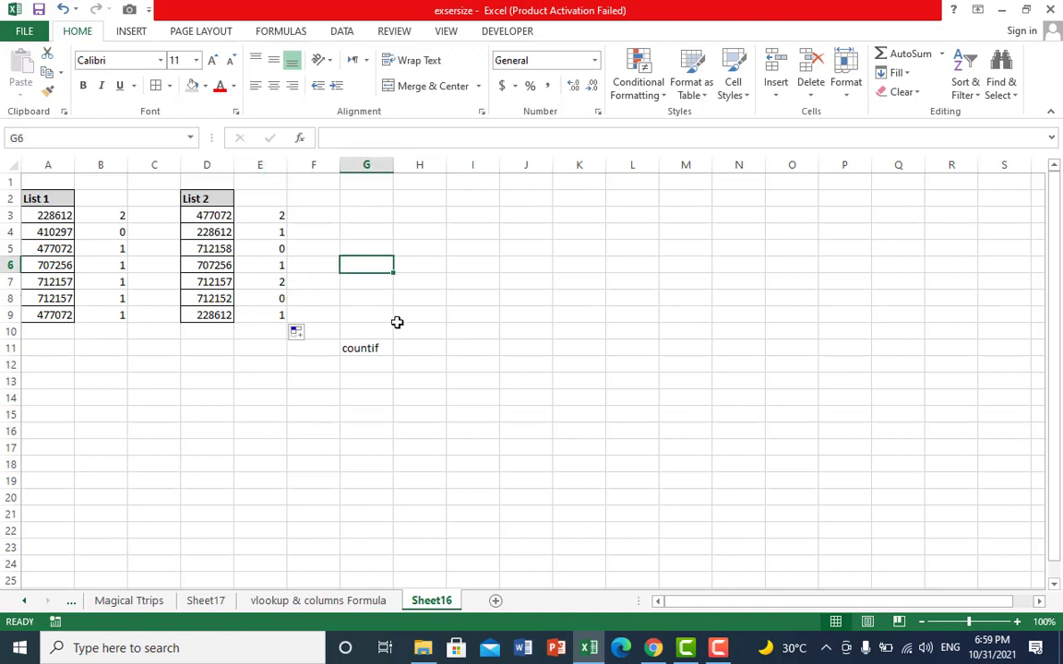